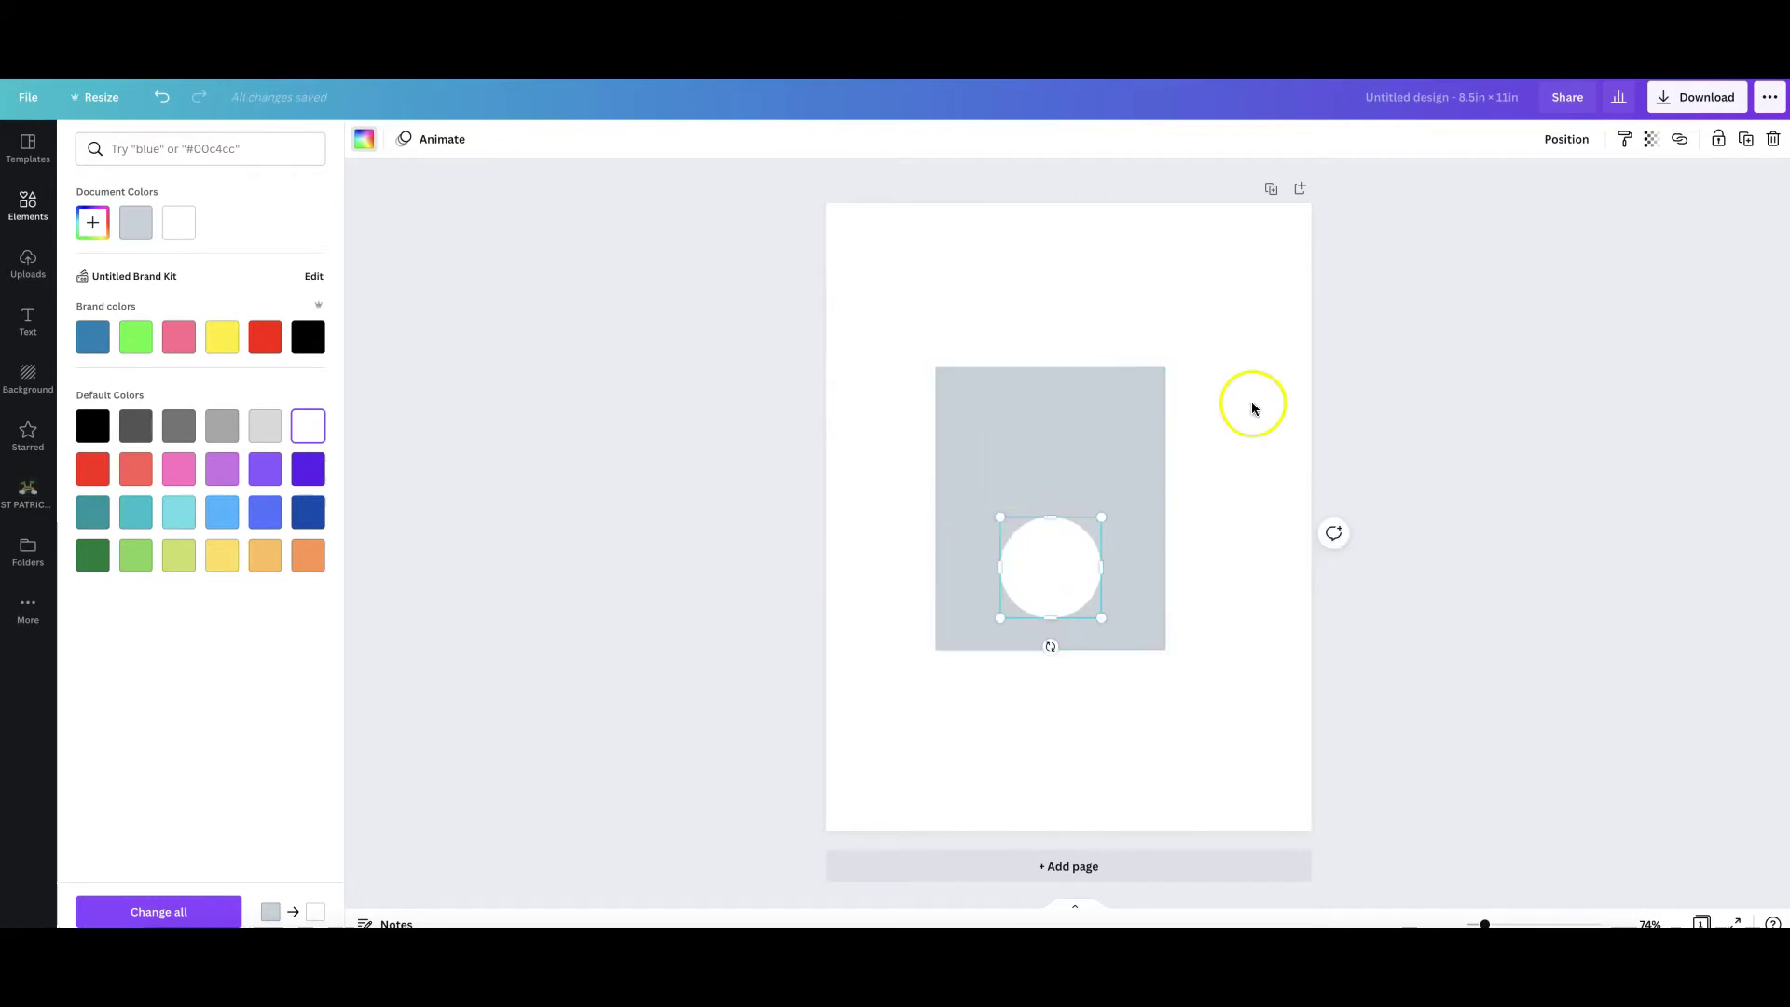
Step: Open the ST PATRICK DAY image folder
{"action": "left_click", "coordinate": [795, 449]}
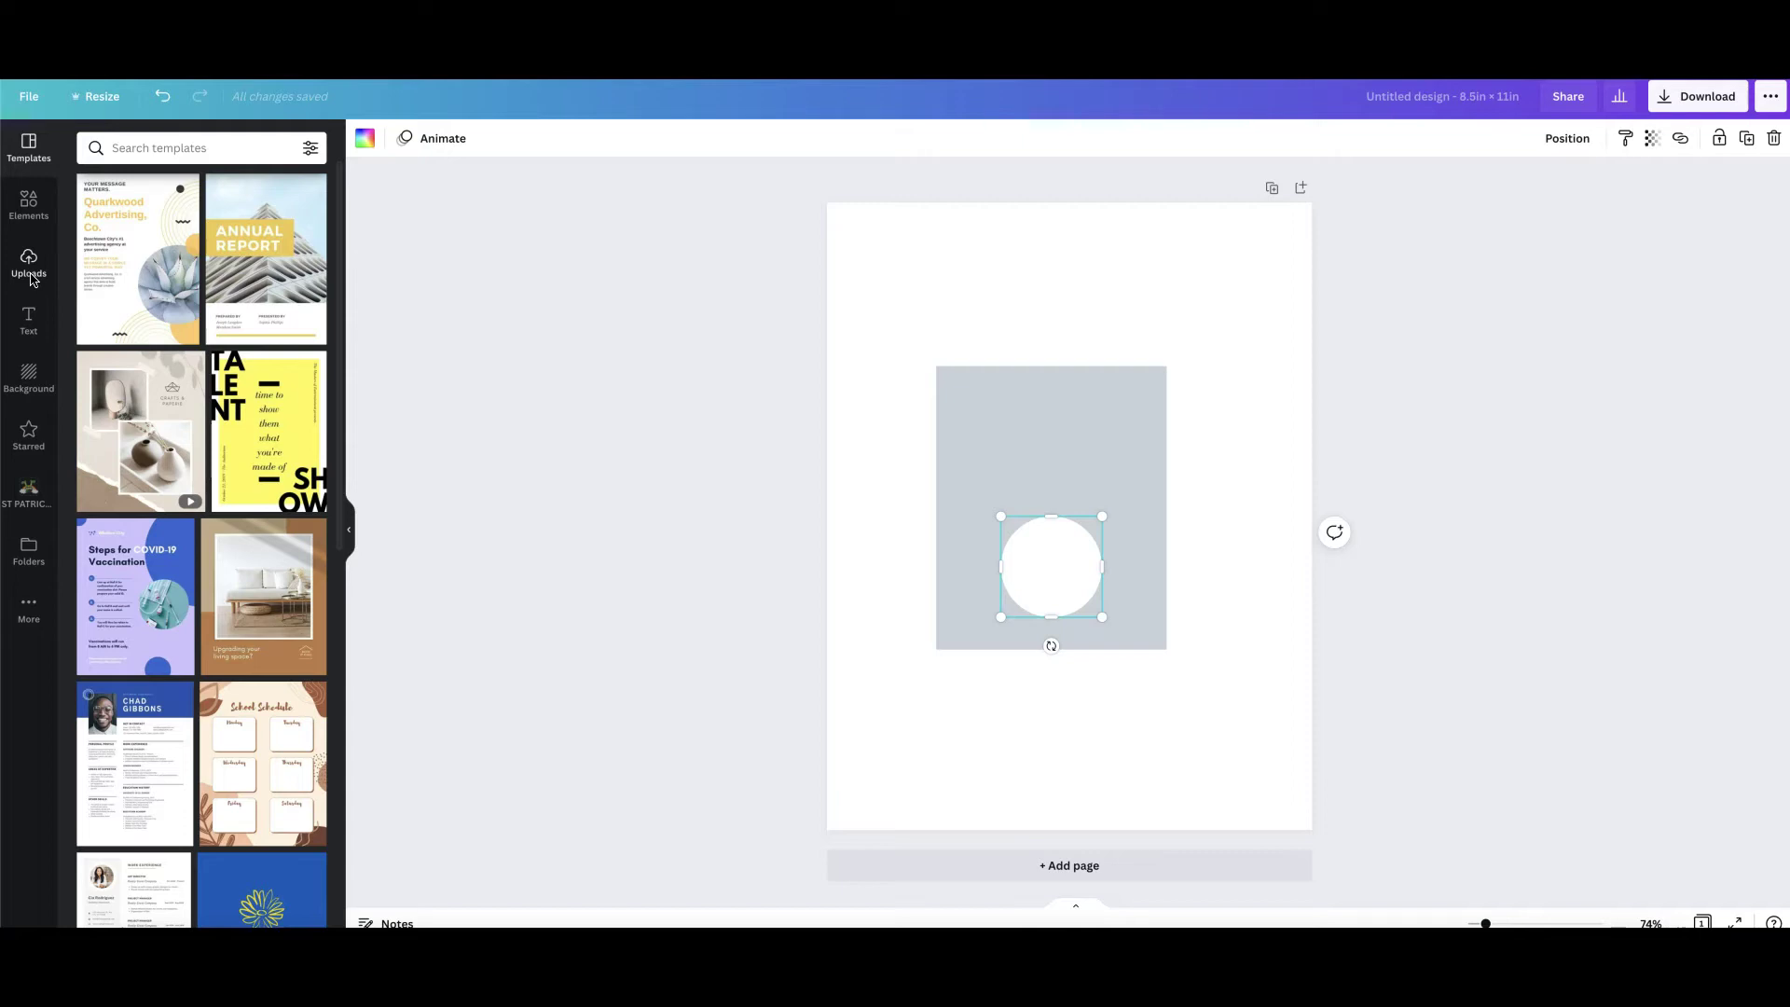
{"action": "left_click", "coordinate": [12, 491]}
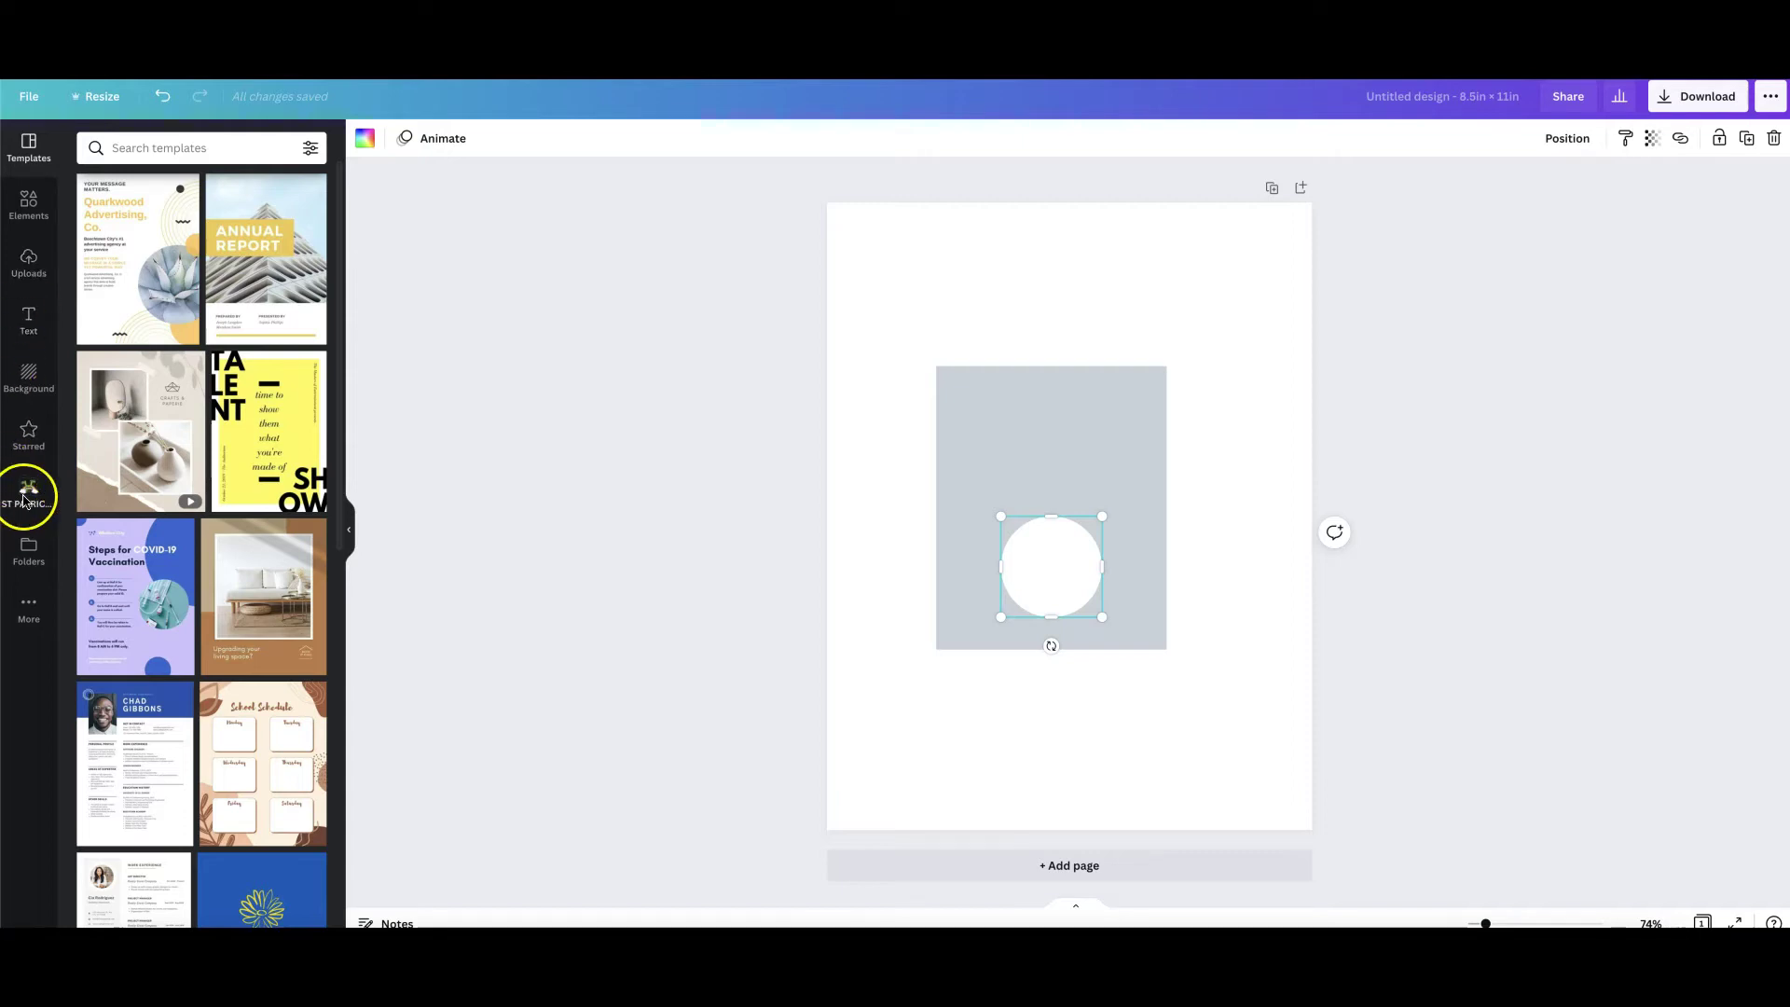
{"action": "left_click", "coordinate": [25, 501]}
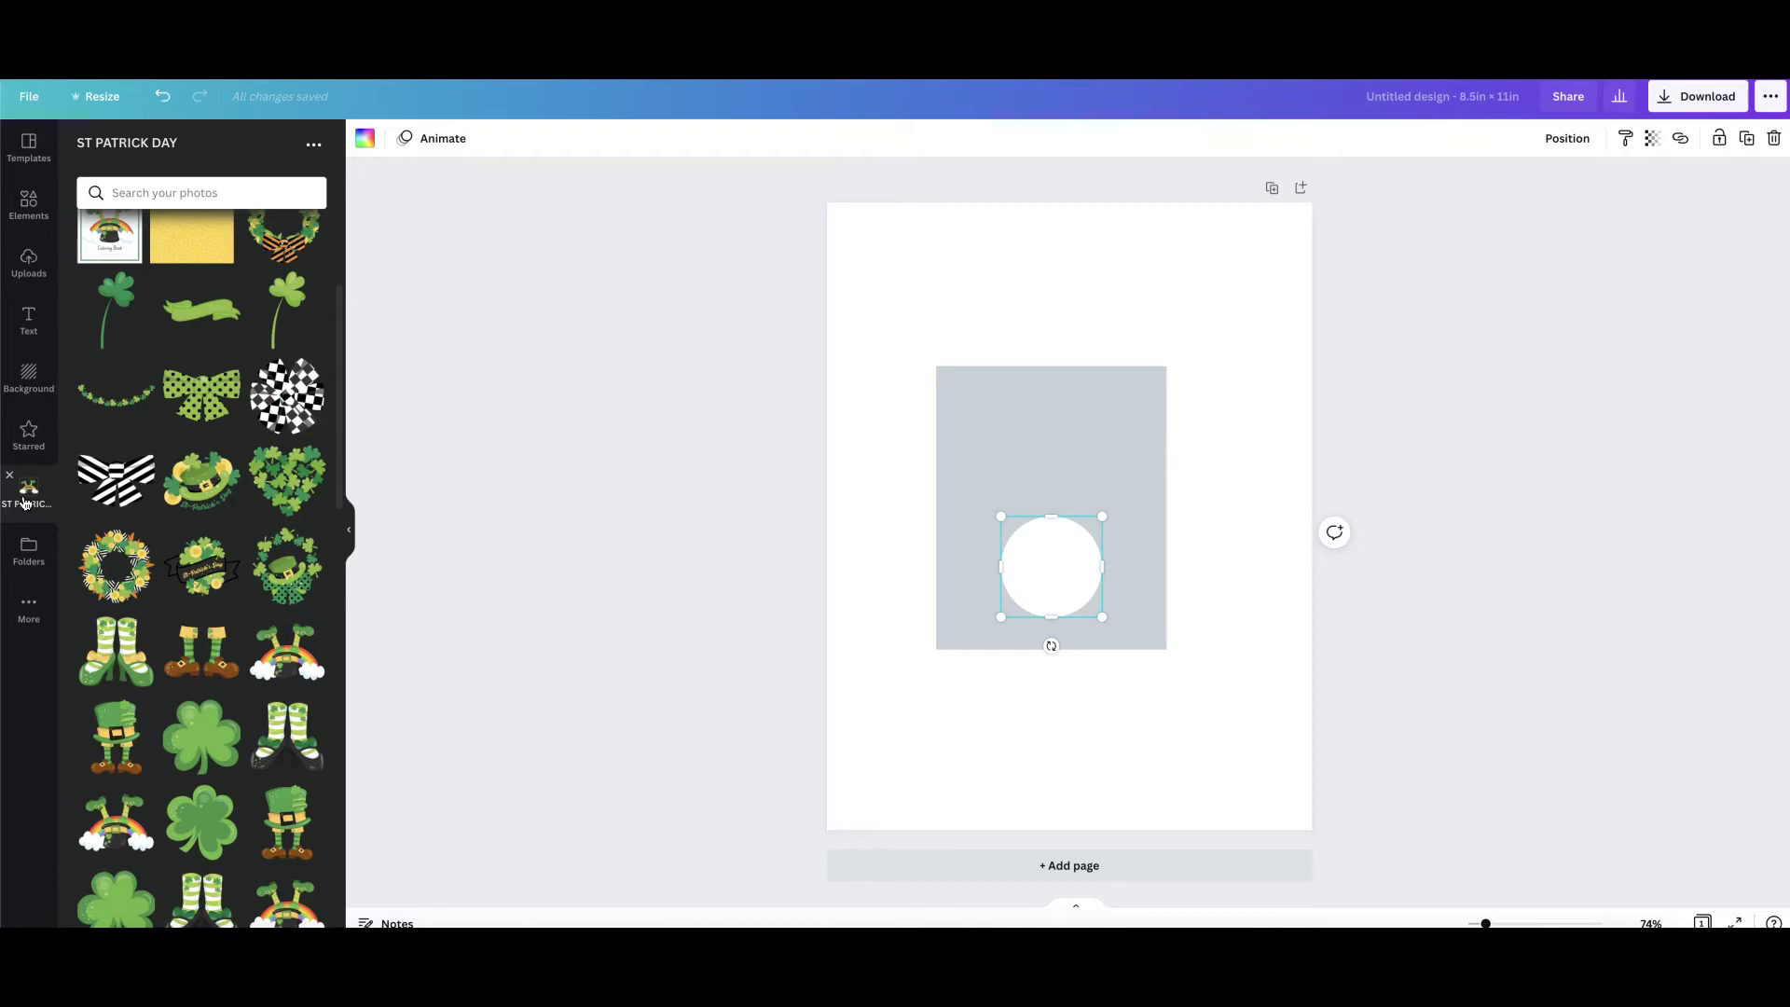
{"action": "left_click", "coordinate": [26, 270]}
Step: Fill the grey card rectangle with the default light blue colour
{"action": "left_click", "coordinate": [1007, 396]}
{"action": "left_click", "coordinate": [370, 138]}
{"action": "left_click", "coordinate": [196, 508]}
{"action": "left_click", "coordinate": [223, 511]}
{"action": "left_click", "coordinate": [467, 500]}
Step: Add the leprechaun on the pot of gold, shrink it onto the blue card, and send it behind the white circle
{"action": "left_click", "coordinate": [111, 539]}
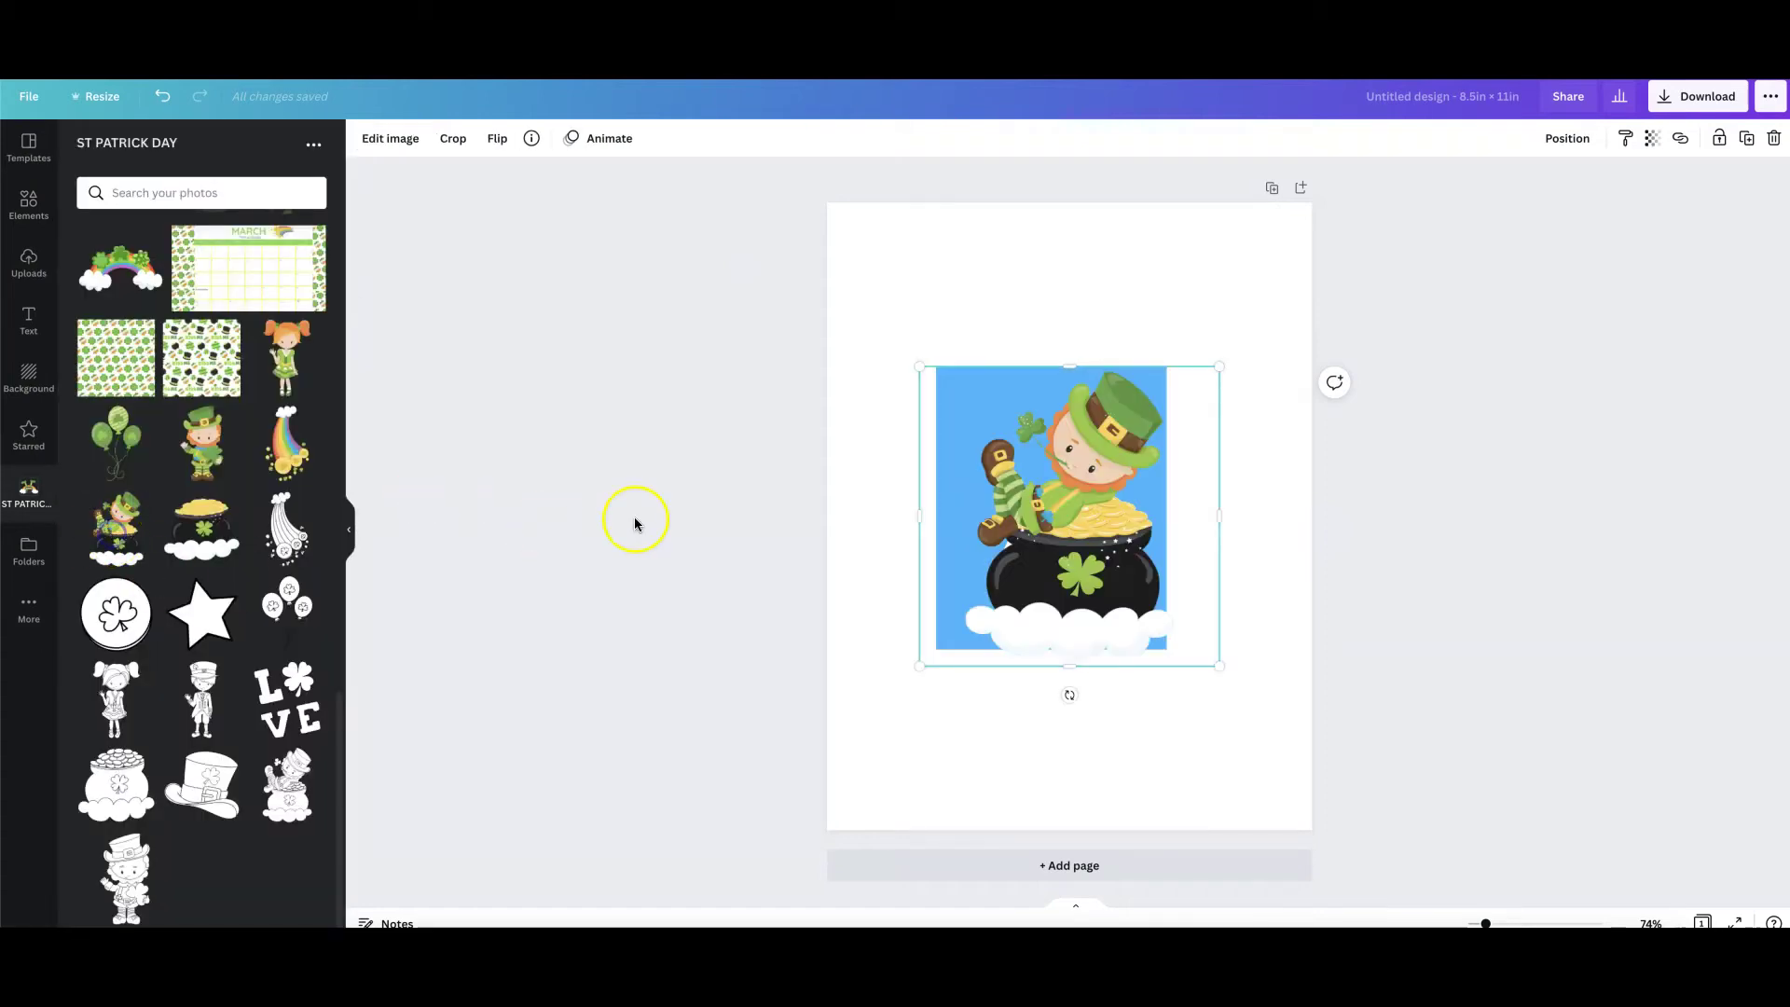
{"action": "left_click_drag", "start_coordinate": [1194, 383], "coordinate": [1150, 416]}
{"action": "left_click_drag", "start_coordinate": [1082, 485], "coordinate": [1049, 518]}
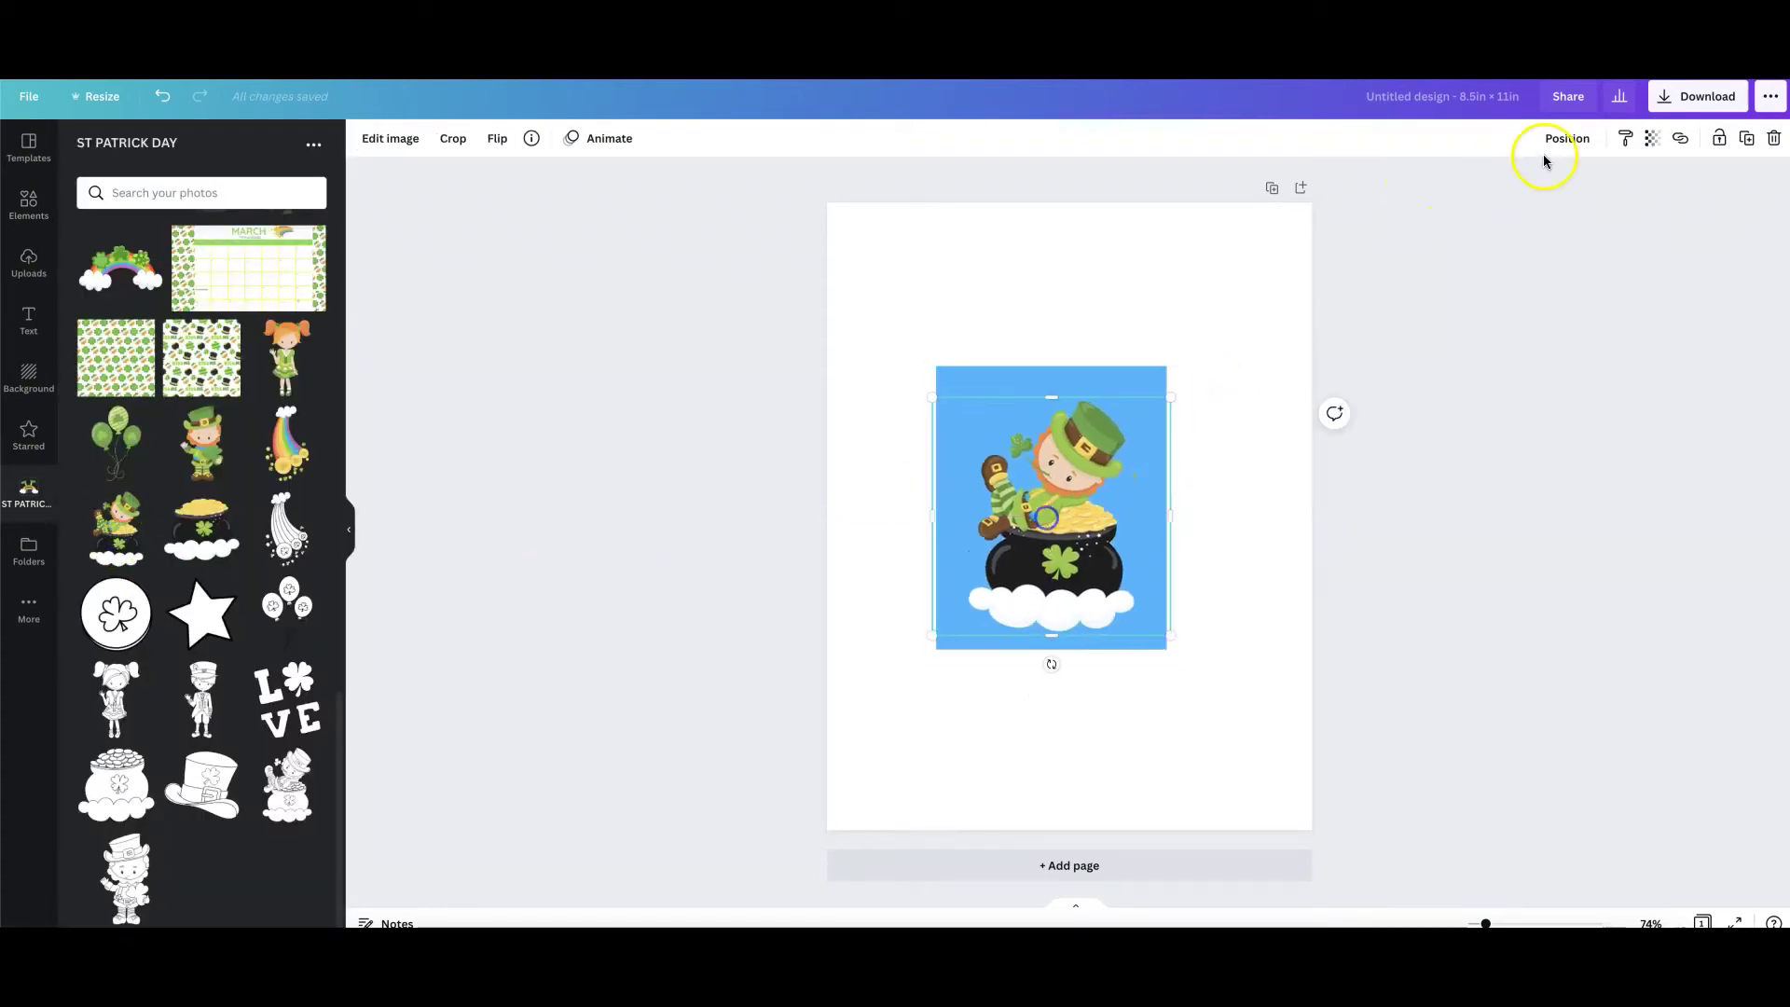
{"action": "left_click", "coordinate": [1568, 138]}
{"action": "left_click", "coordinate": [1518, 186]}
Step: Enlarge the leprechaun image slightly and position the white circle over the front of the pot
{"action": "left_click_drag", "start_coordinate": [1171, 635], "coordinate": [1182, 648]}
{"action": "mouse_move", "coordinate": [1072, 583]}
{"action": "left_mouse_down"}
{"action": "mouse_move", "coordinate": [1055, 580]}
{"action": "mouse_move", "coordinate": [1063, 540]}
{"action": "mouse_move", "coordinate": [1063, 559]}
{"action": "left_mouse_up"}
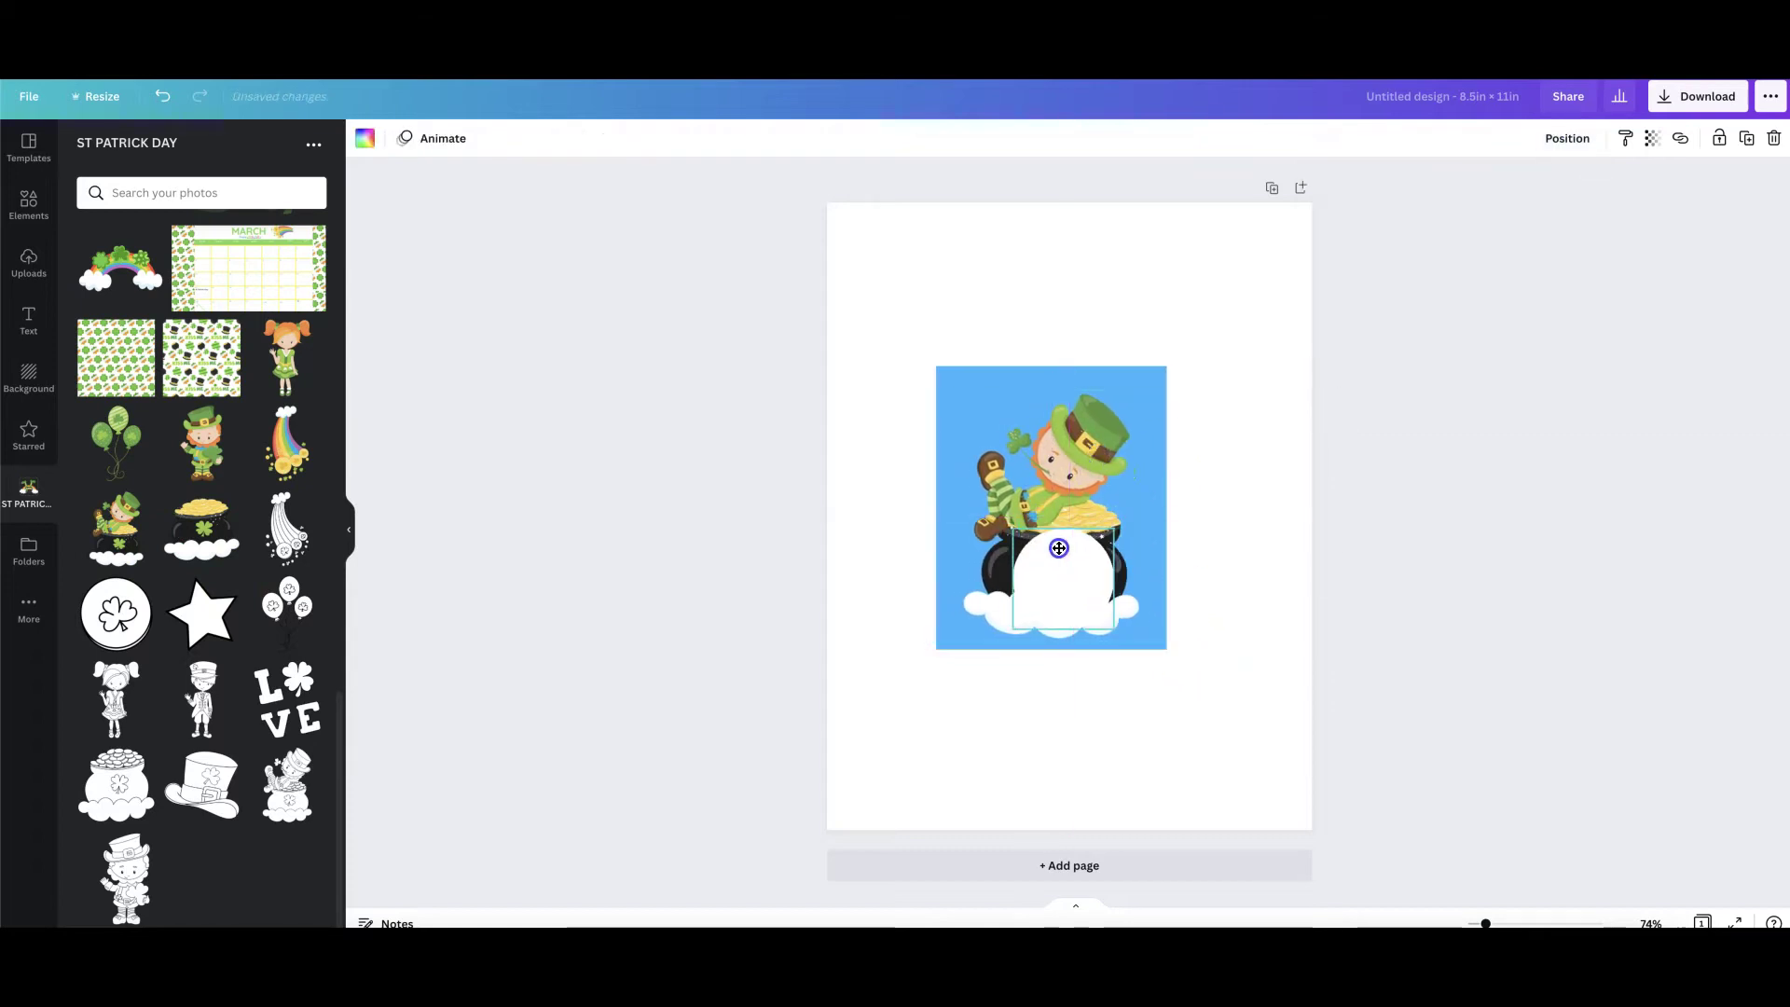
{"action": "left_click", "coordinate": [1077, 484]}
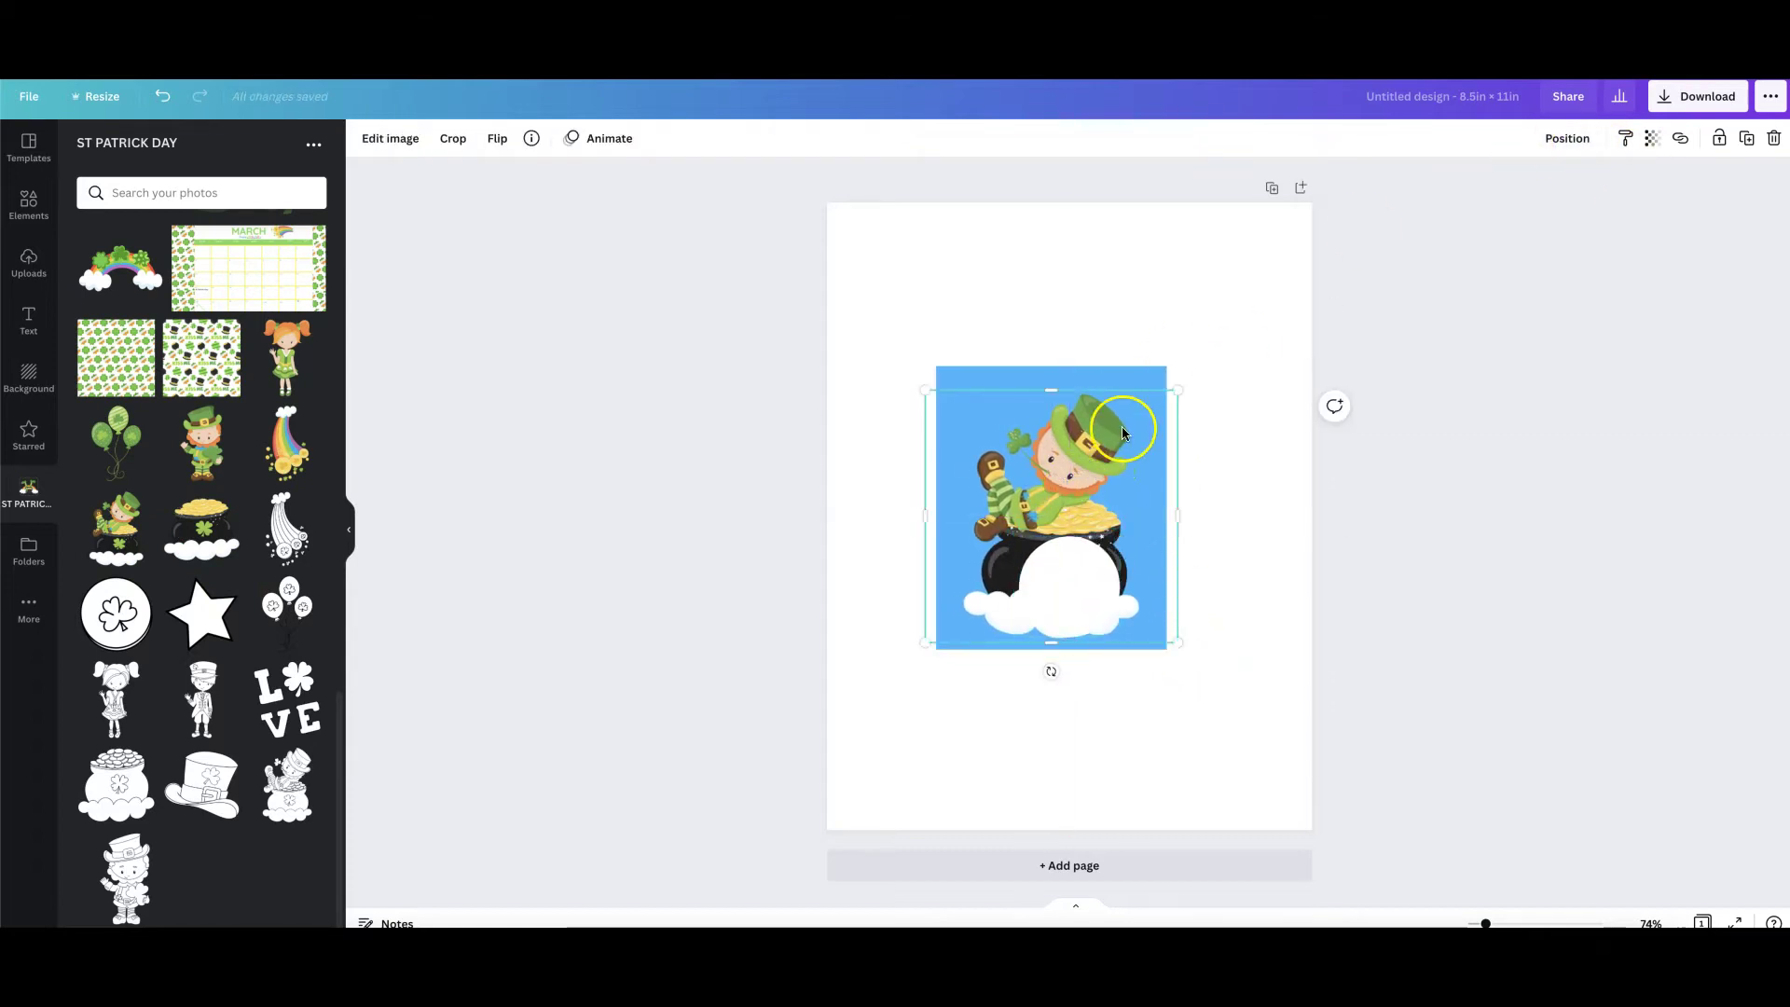
{"action": "left_click_drag", "start_coordinate": [1179, 392], "coordinate": [1215, 394]}
{"action": "left_click", "coordinate": [1066, 586]}
{"action": "left_click", "coordinate": [758, 576]}
Step: Add the rainbow with gold coins, rotate and enlarge it across the card, and send it behind the leprechaun
{"action": "left_click", "coordinate": [286, 443]}
{"action": "left_click_drag", "start_coordinate": [1070, 696], "coordinate": [890, 497]}
{"action": "left_click_drag", "start_coordinate": [906, 650], "coordinate": [813, 633]}
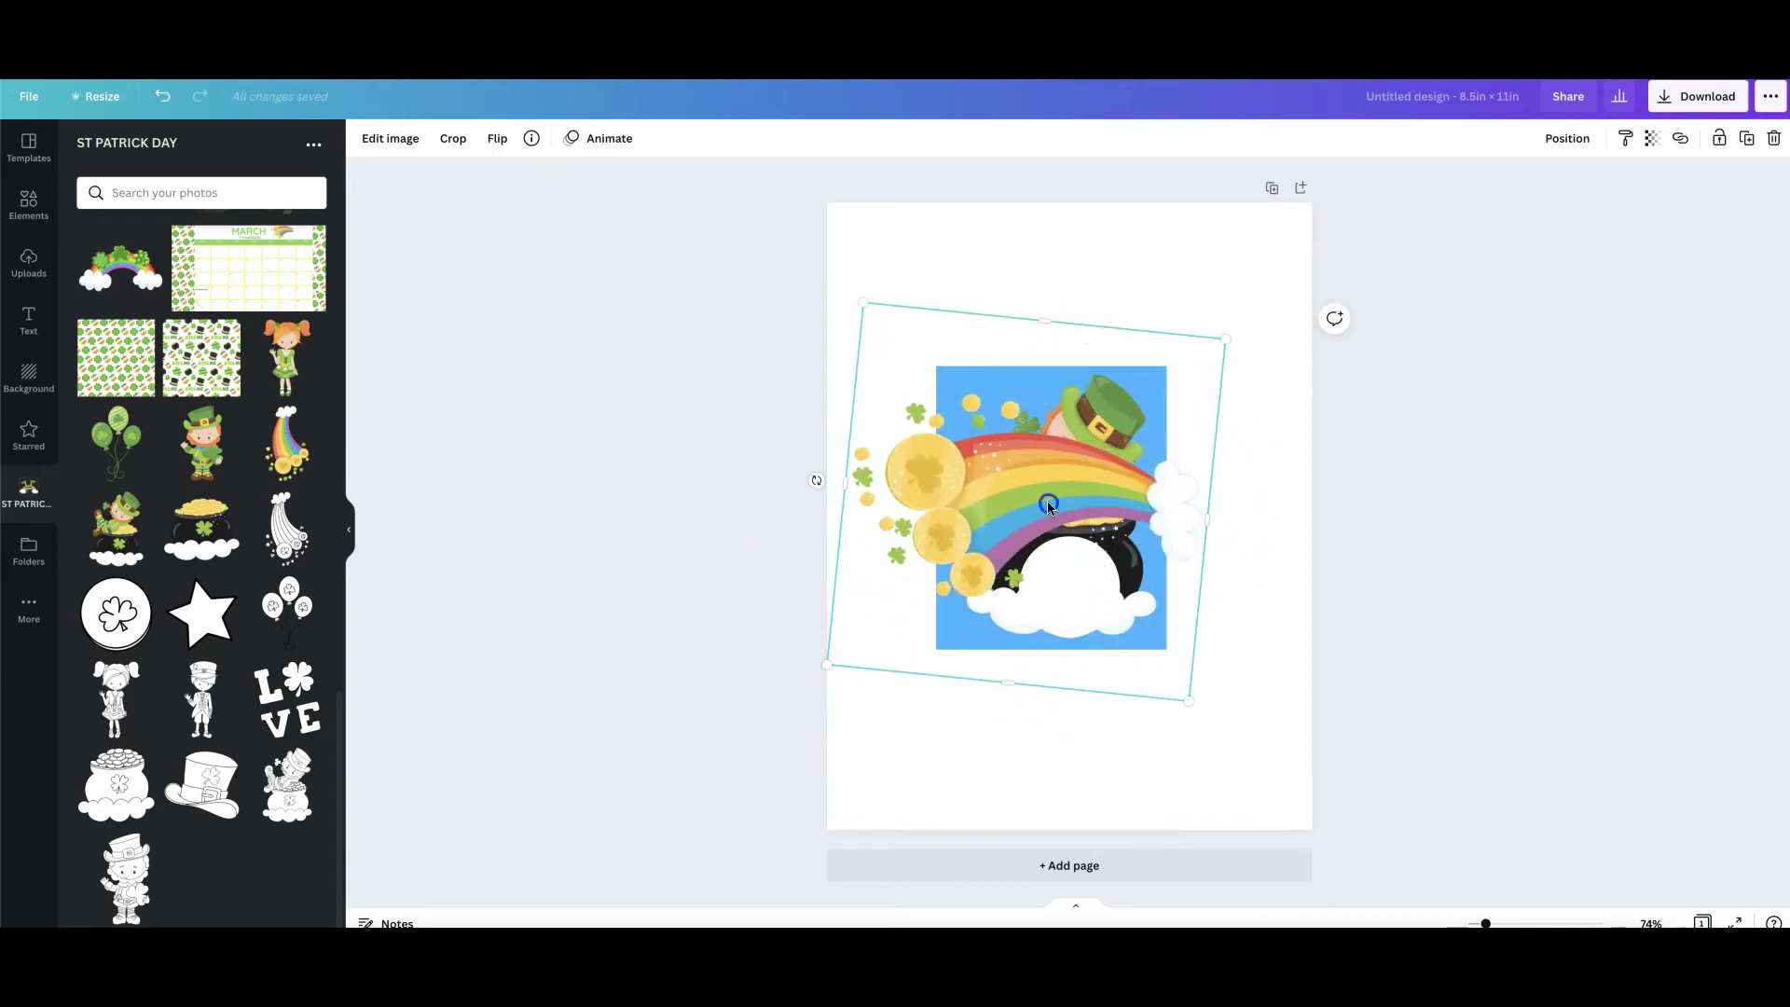
{"action": "left_click_drag", "start_coordinate": [1052, 504], "coordinate": [1052, 482]}
{"action": "left_click", "coordinate": [1572, 138]}
{"action": "left_click", "coordinate": [1513, 187]}
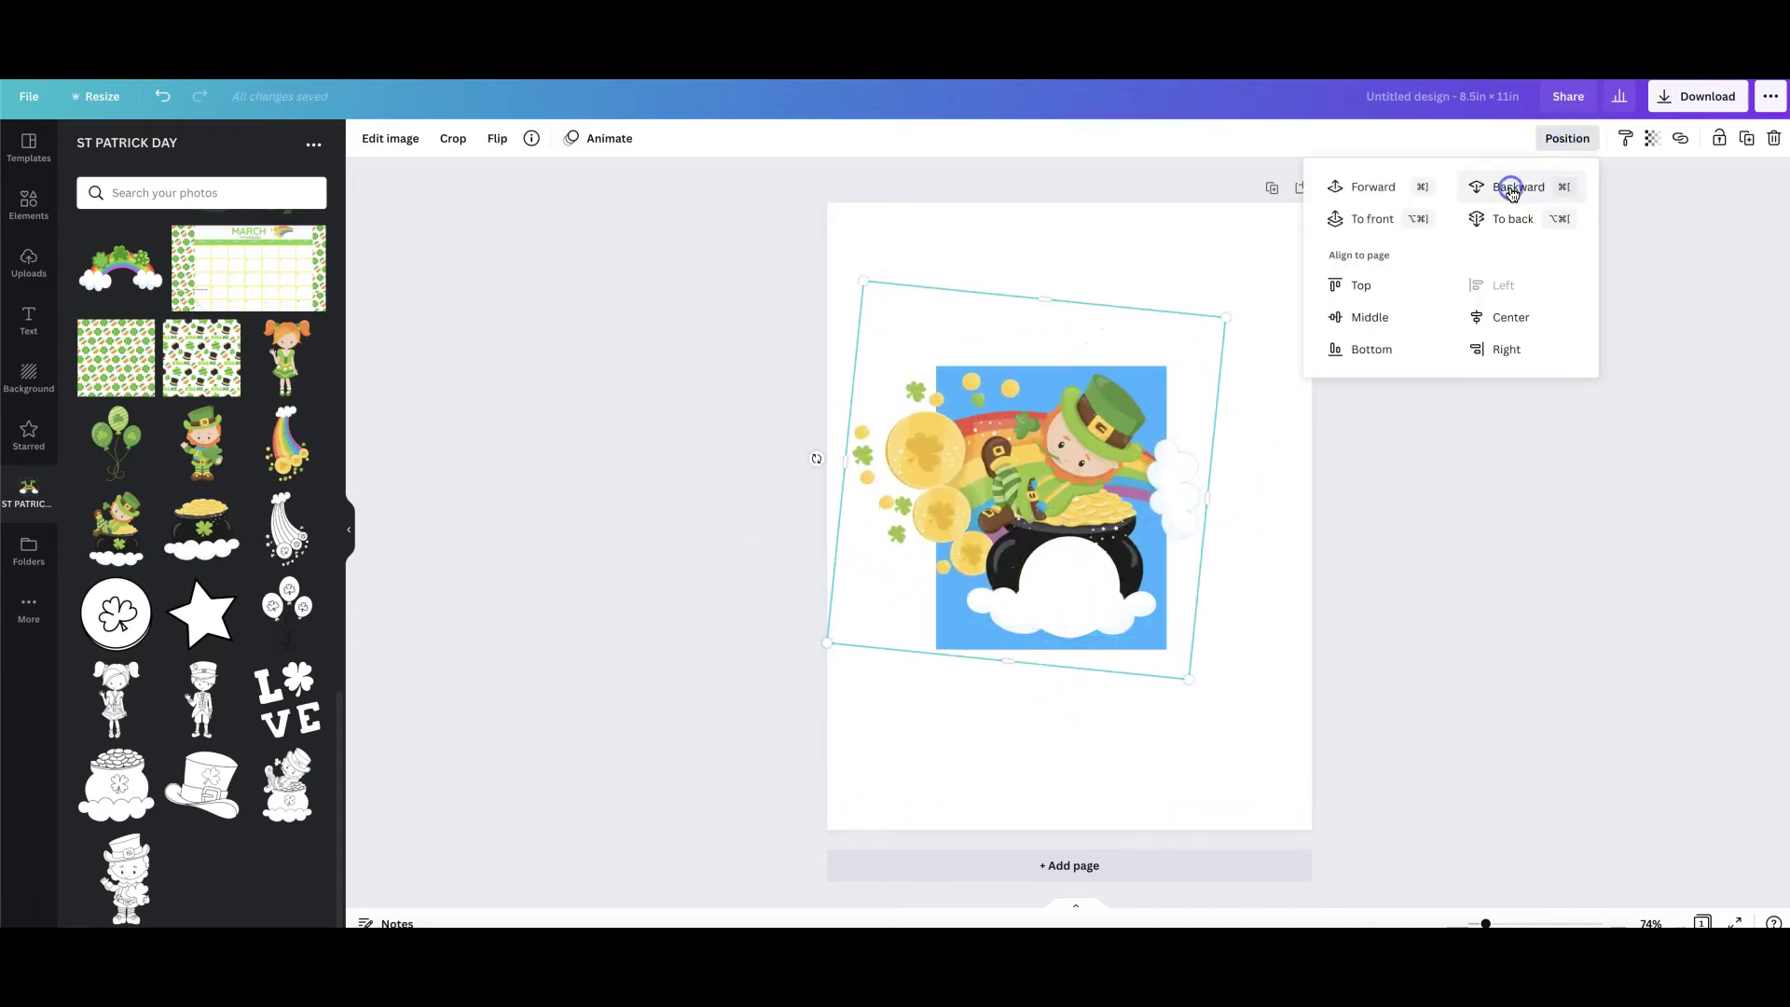
Step: Adjust the rainbow's rotation and crop its ends to the side edges of the blue card
{"action": "left_click_drag", "start_coordinate": [817, 458], "coordinate": [830, 477]}
{"action": "left_click_drag", "start_coordinate": [1203, 499], "coordinate": [1175, 476]}
{"action": "left_click_drag", "start_coordinate": [843, 471], "coordinate": [935, 487]}
{"action": "left_click", "coordinate": [873, 522]}
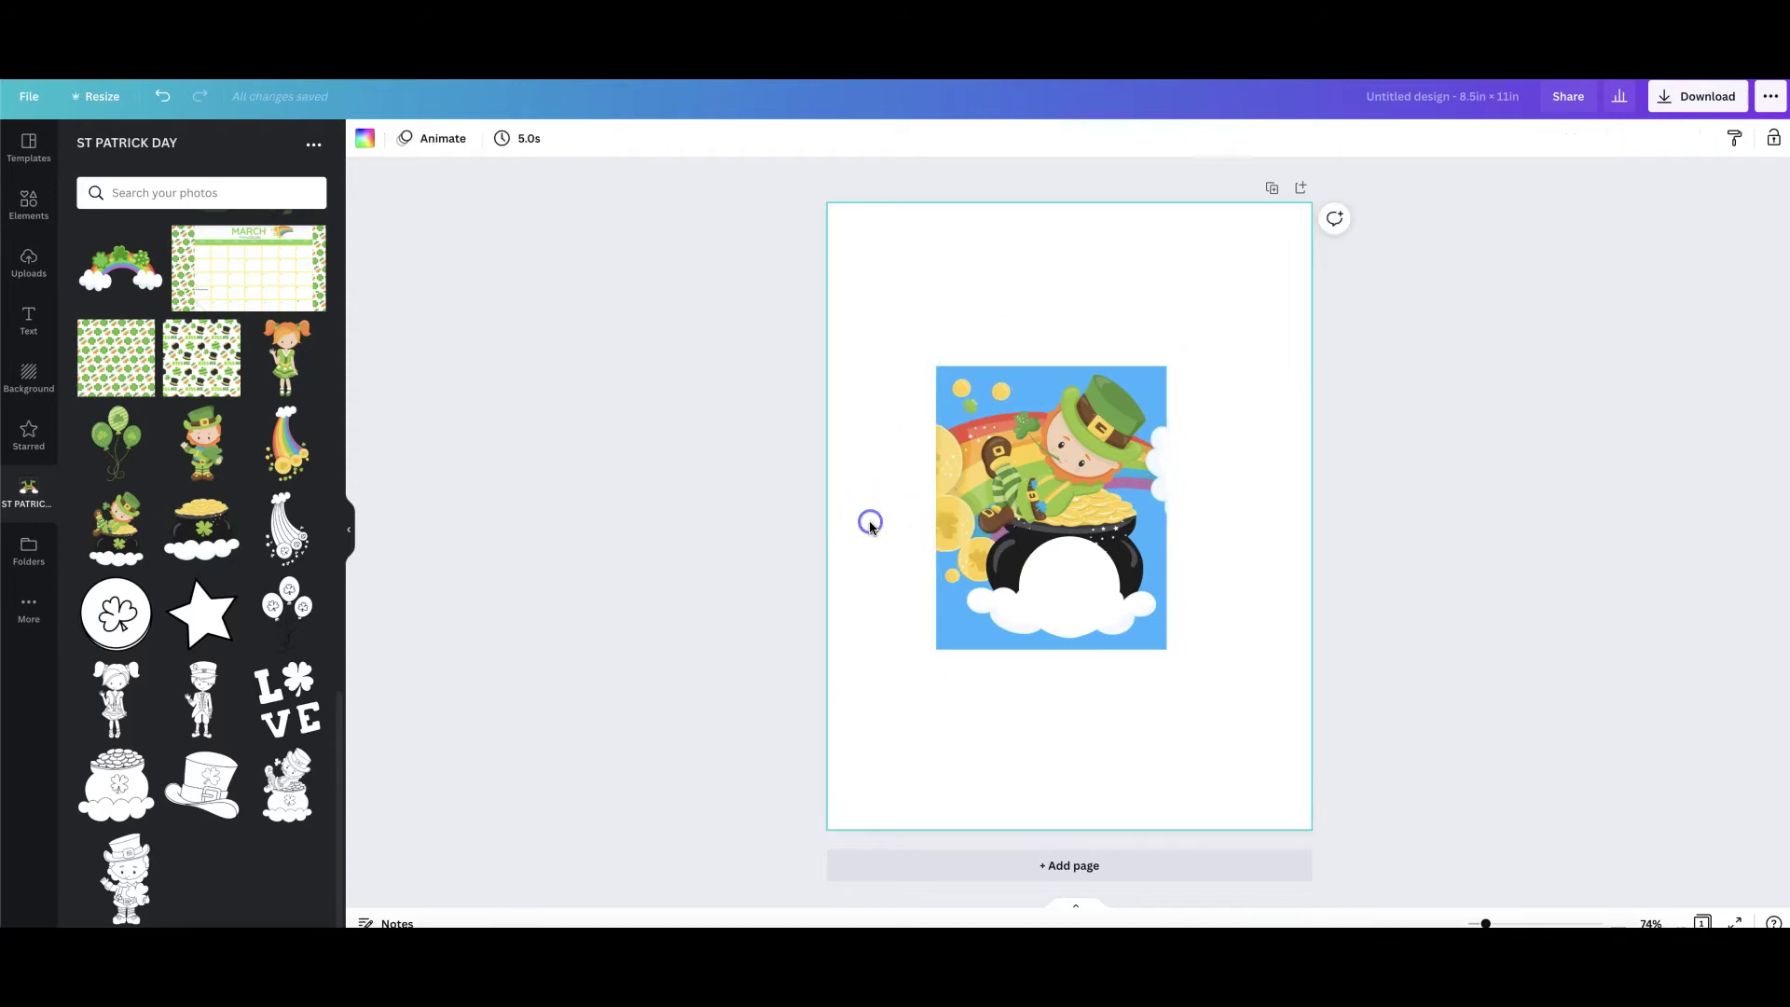
Step: Add the clover-and-gold-coins graphic from the St. Patrick's Day elements, fit it to the card's width, and crop it to the coin pile
{"action": "left_click", "coordinate": [23, 197]}
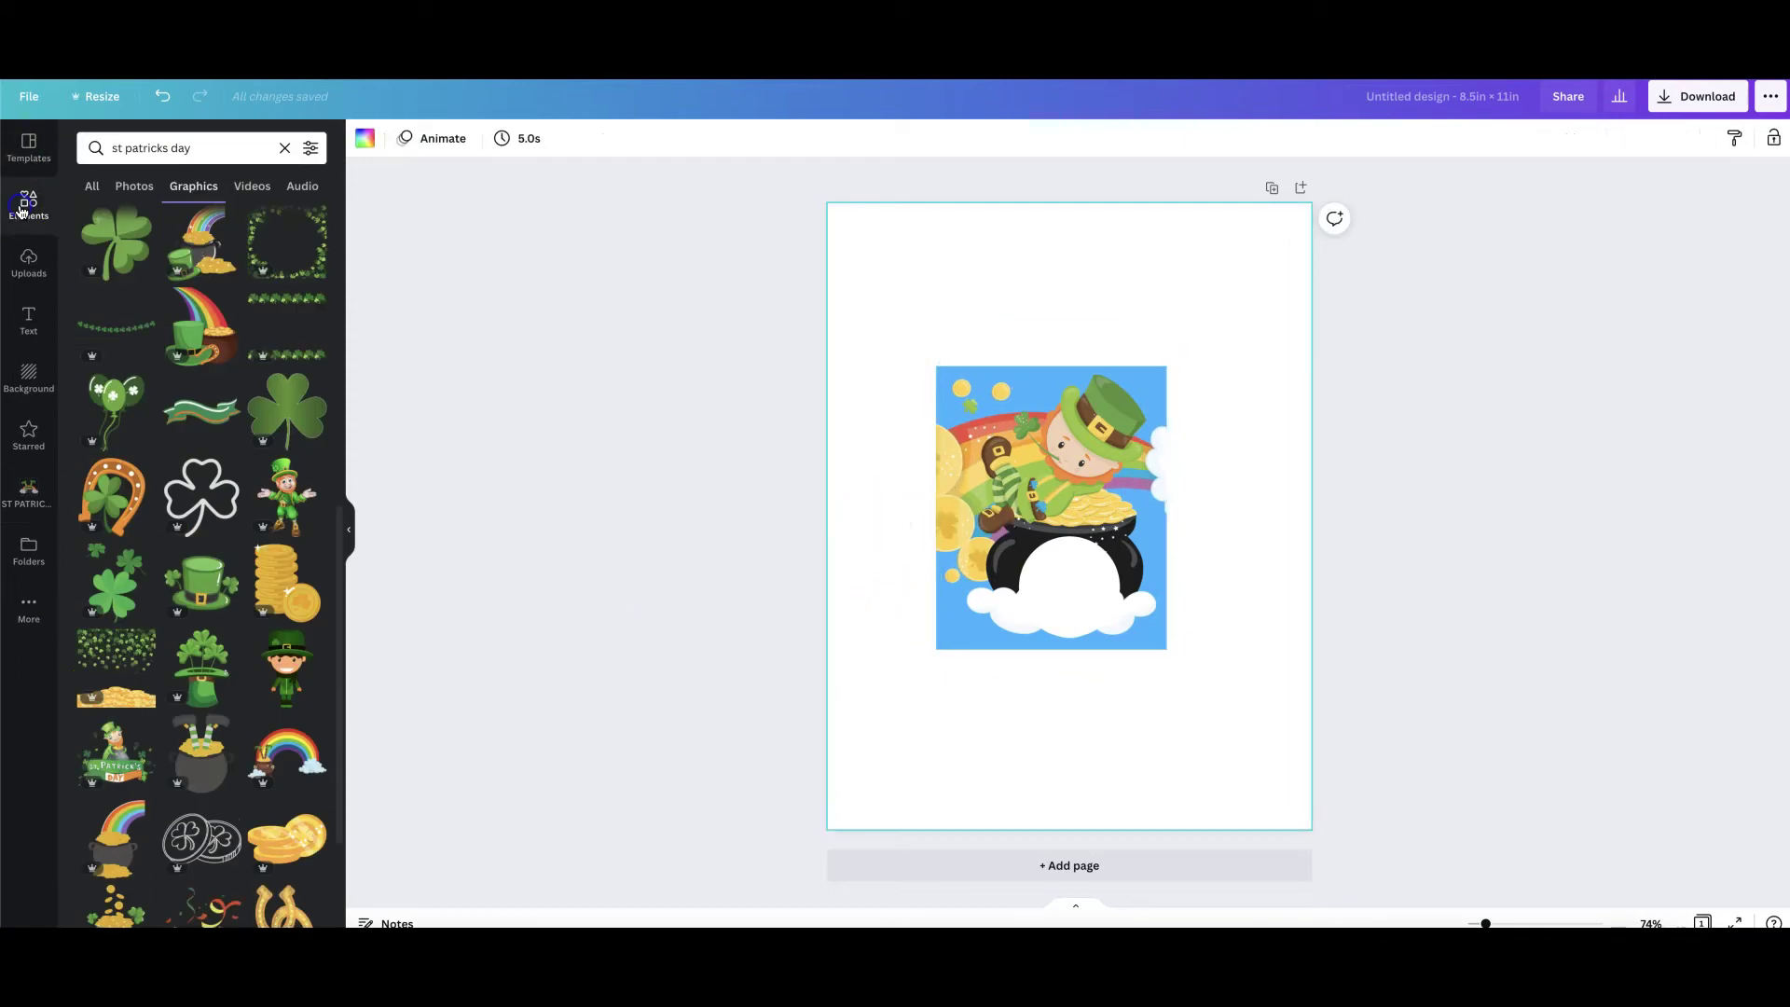
{"action": "left_click", "coordinate": [131, 673]}
{"action": "left_click_drag", "start_coordinate": [1173, 621], "coordinate": [1182, 642]}
{"action": "left_click", "coordinate": [1101, 627]}
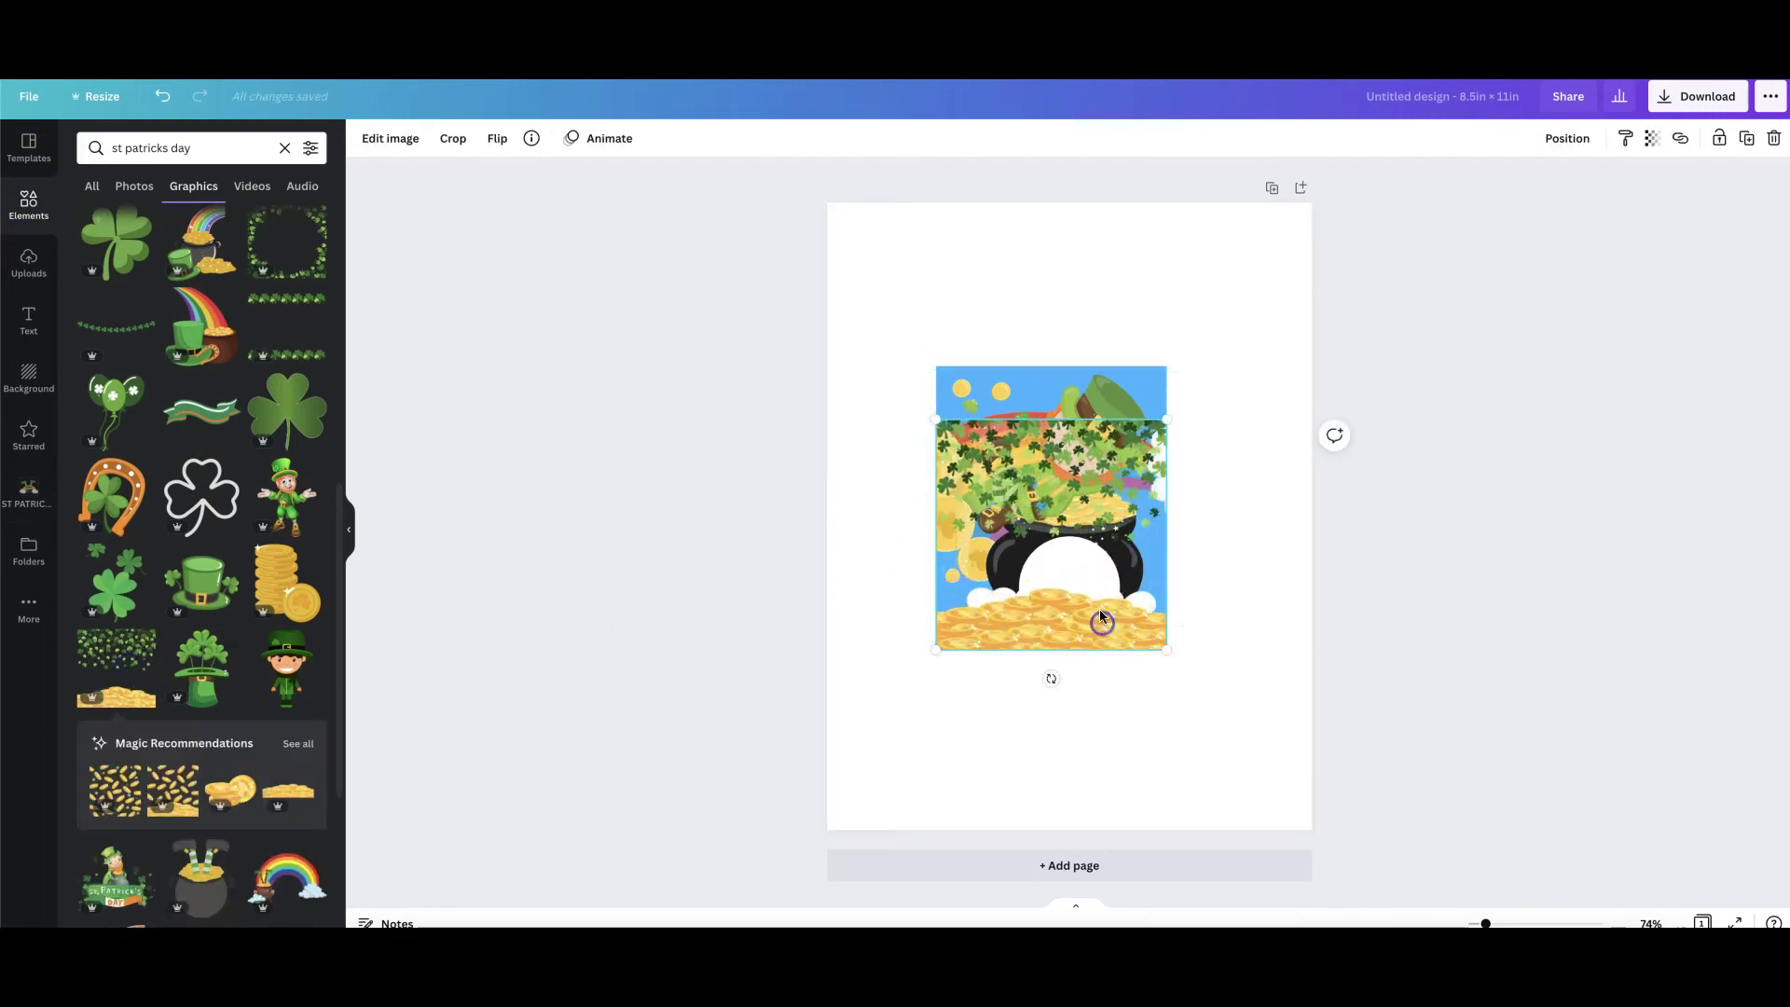
{"action": "left_click", "coordinate": [454, 140]}
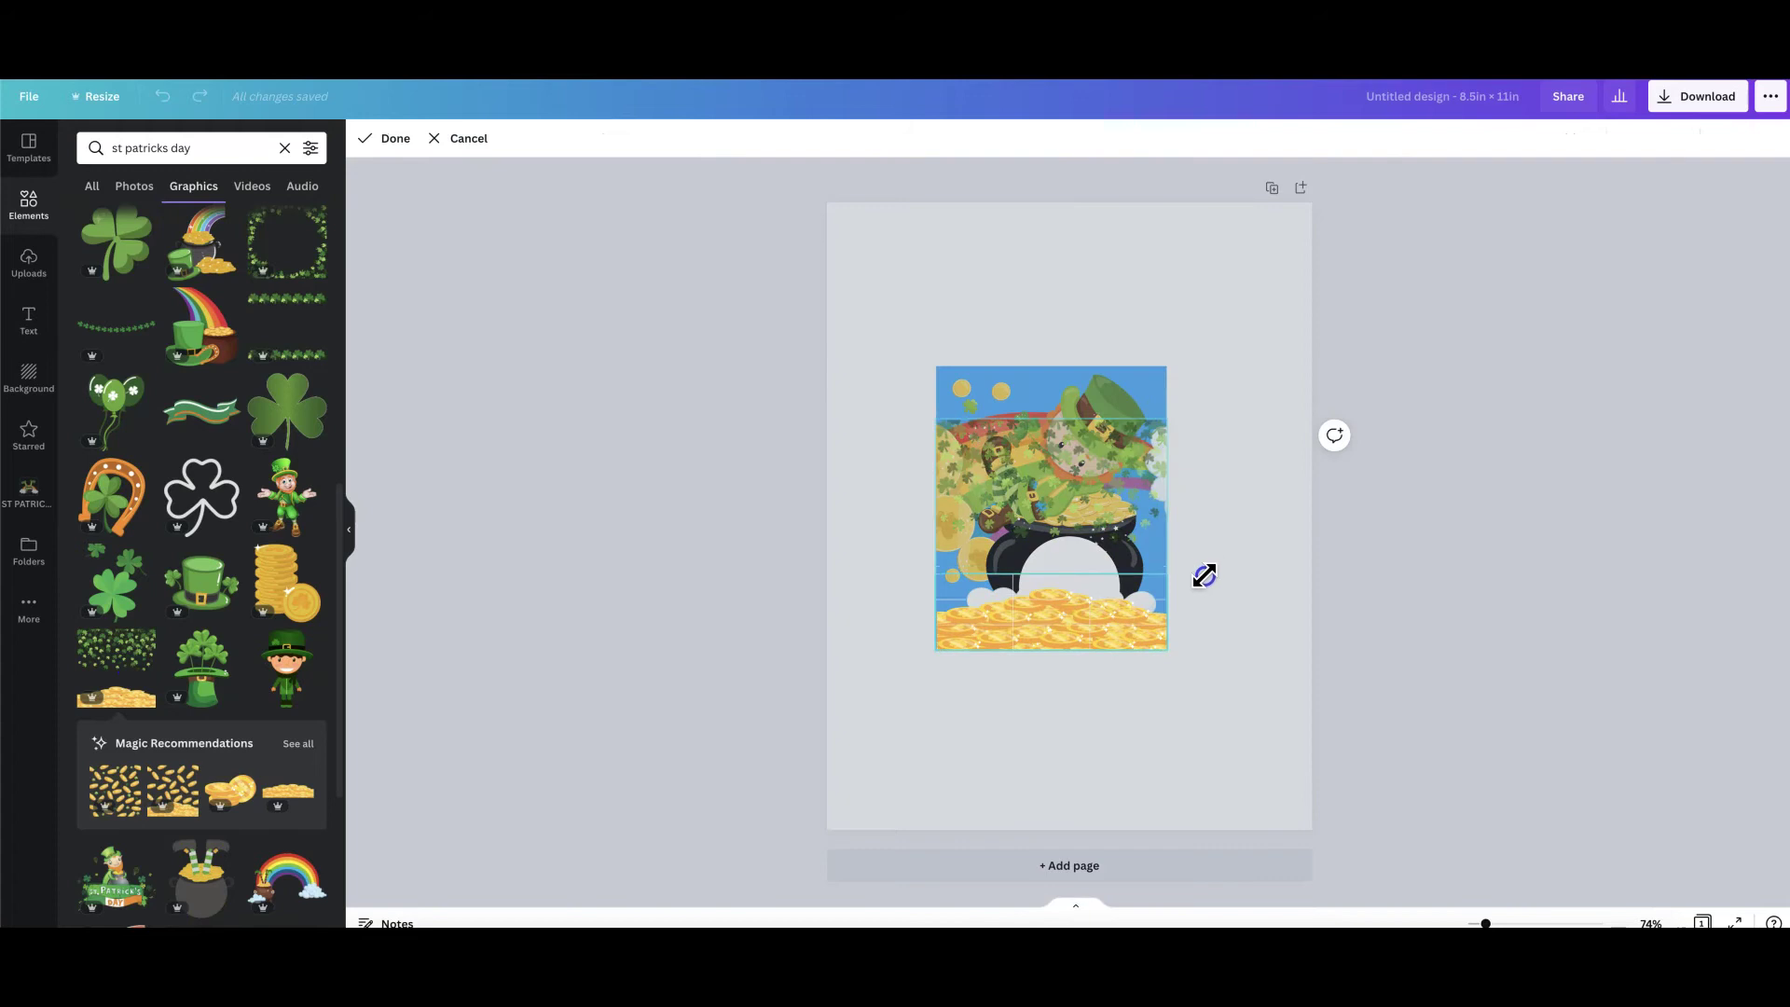
{"action": "left_click", "coordinate": [391, 139]}
Step: Send the coin strip backward behind the white circle and the pot
{"action": "left_click", "coordinate": [1567, 138]}
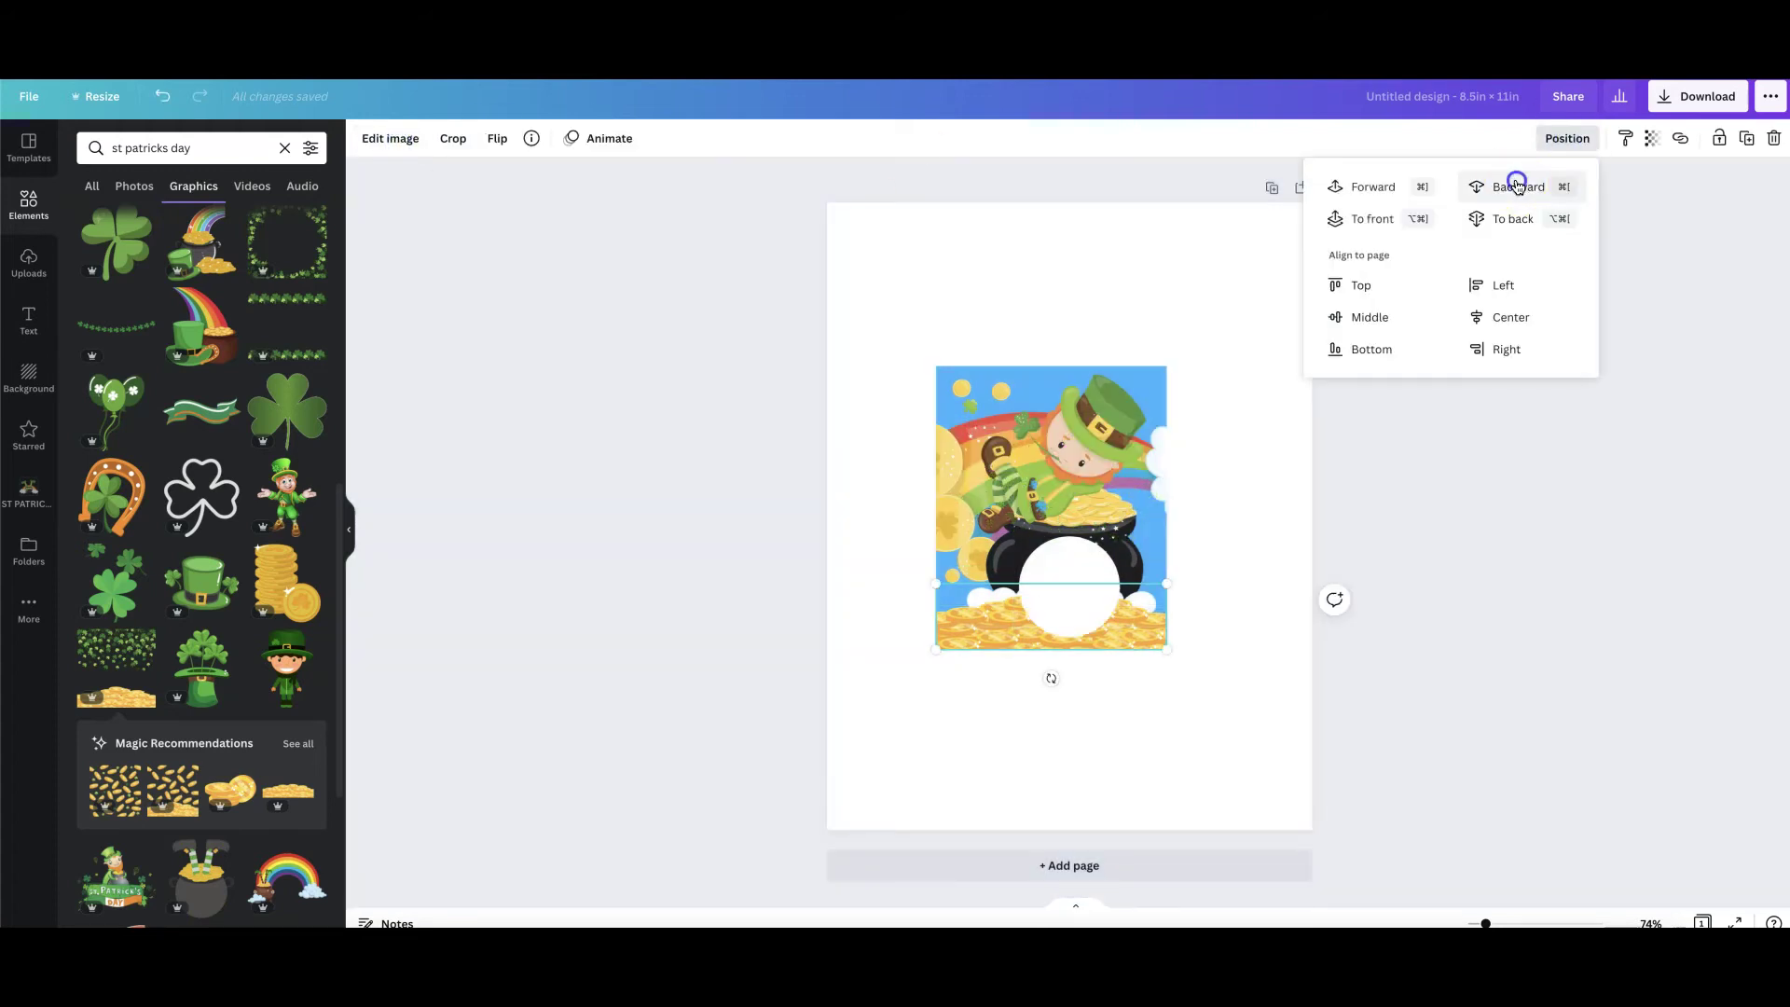
{"action": "left_click", "coordinate": [1517, 185]}
{"action": "left_click", "coordinate": [889, 630]}
Step: Move the coin strip higher on the card so it sits around the middle of the pot
{"action": "left_click_drag", "start_coordinate": [938, 645], "coordinate": [1059, 595]}
{"action": "left_click", "coordinate": [971, 619]}
{"action": "left_click", "coordinate": [1227, 625]}
{"action": "left_click", "coordinate": [1047, 571]}
{"action": "left_click", "coordinate": [858, 558]}
Step: Duplicate the coin strip twice, stack the copies down to the card's lower edge, and send them behind the pot and white circle
{"action": "left_click", "coordinate": [944, 571]}
{"action": "left_click", "coordinate": [1747, 138]}
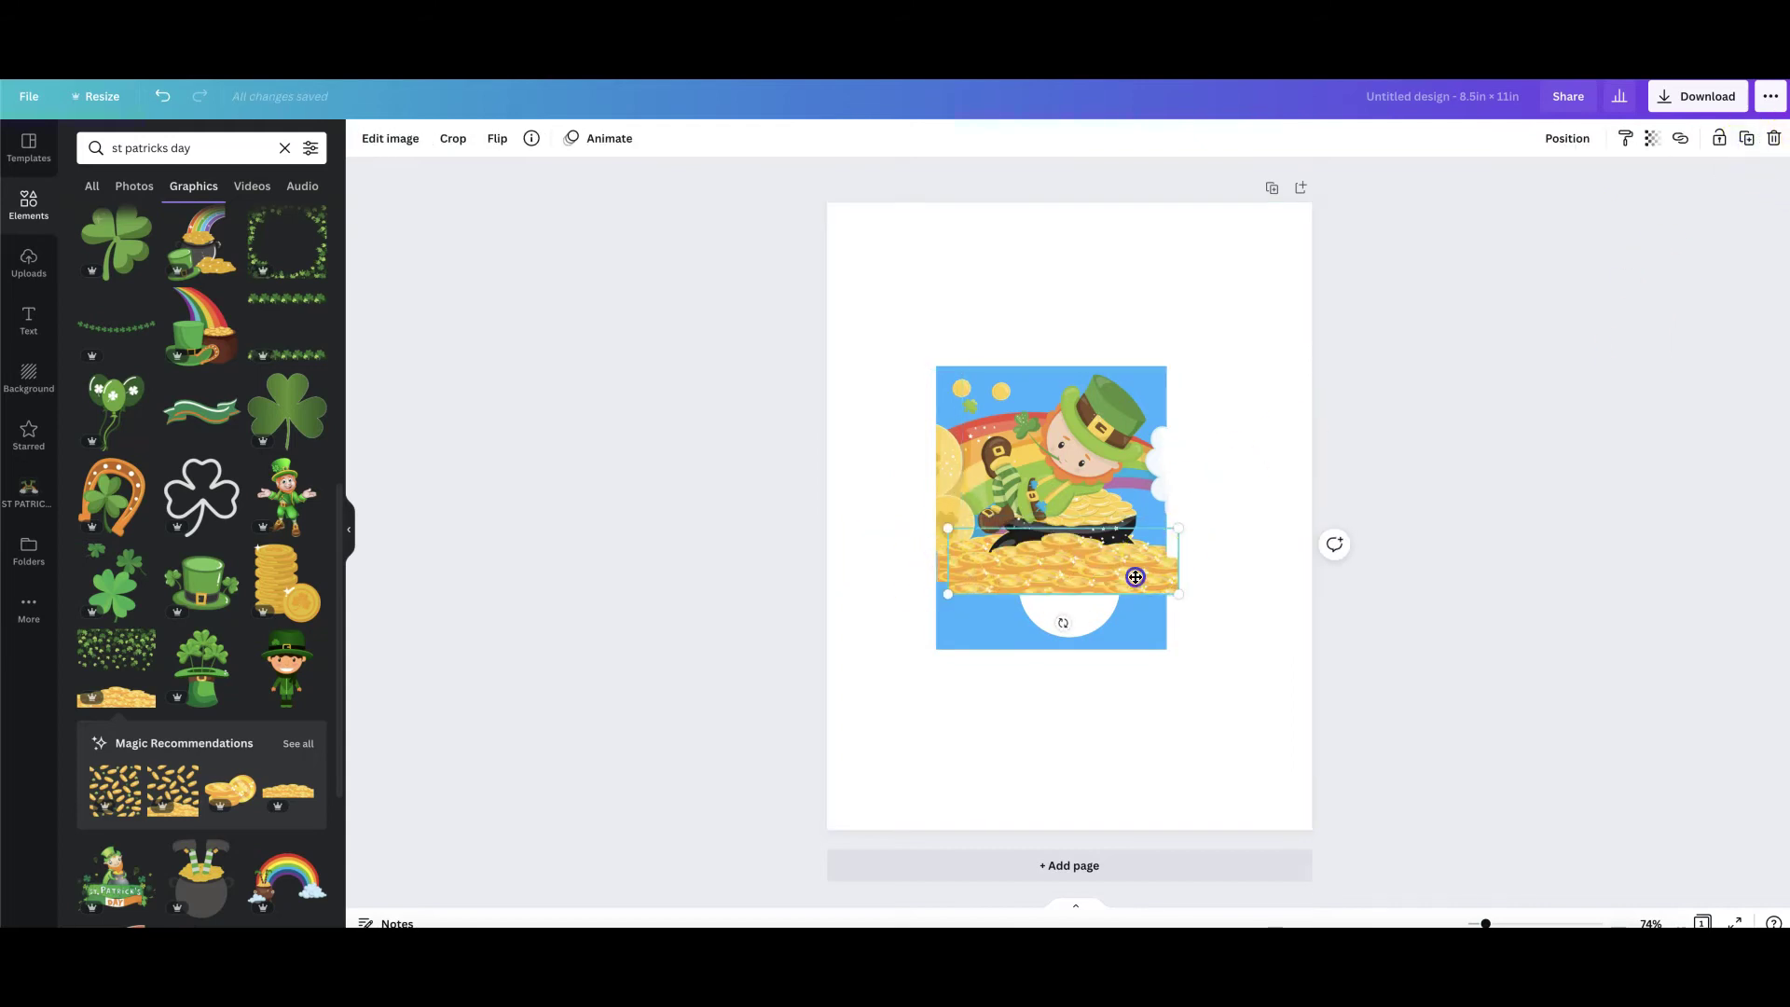
{"action": "left_click", "coordinate": [1747, 138]}
{"action": "left_click", "coordinate": [1067, 571]}
{"action": "left_click", "coordinate": [1557, 140]}
{"action": "left_click", "coordinate": [1511, 189]}
{"action": "left_click_drag", "start_coordinate": [1038, 606], "coordinate": [1072, 635]}
{"action": "left_click", "coordinate": [1558, 138]}
{"action": "left_click", "coordinate": [1519, 189]}
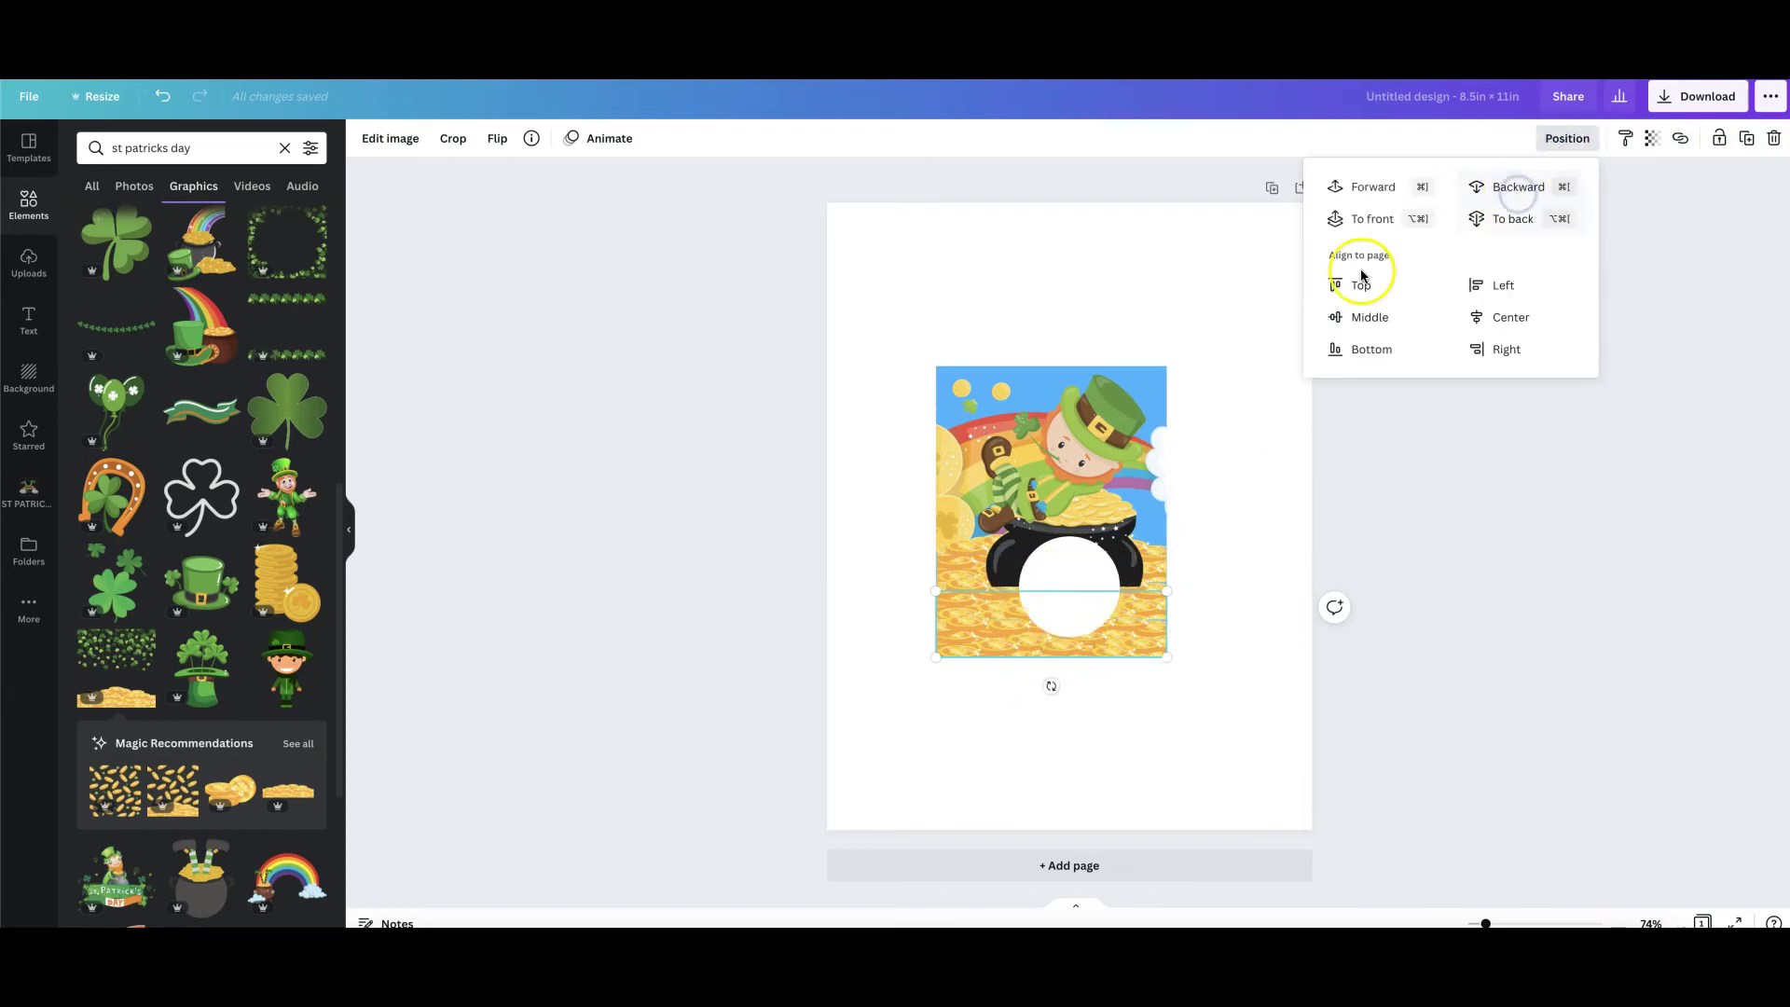
{"action": "left_click", "coordinate": [1287, 307]}
Step: Add a subheading reading "HAPPY ST. PATRICK'S DAY" on three lines and move it above the card
{"action": "left_click", "coordinate": [29, 322]}
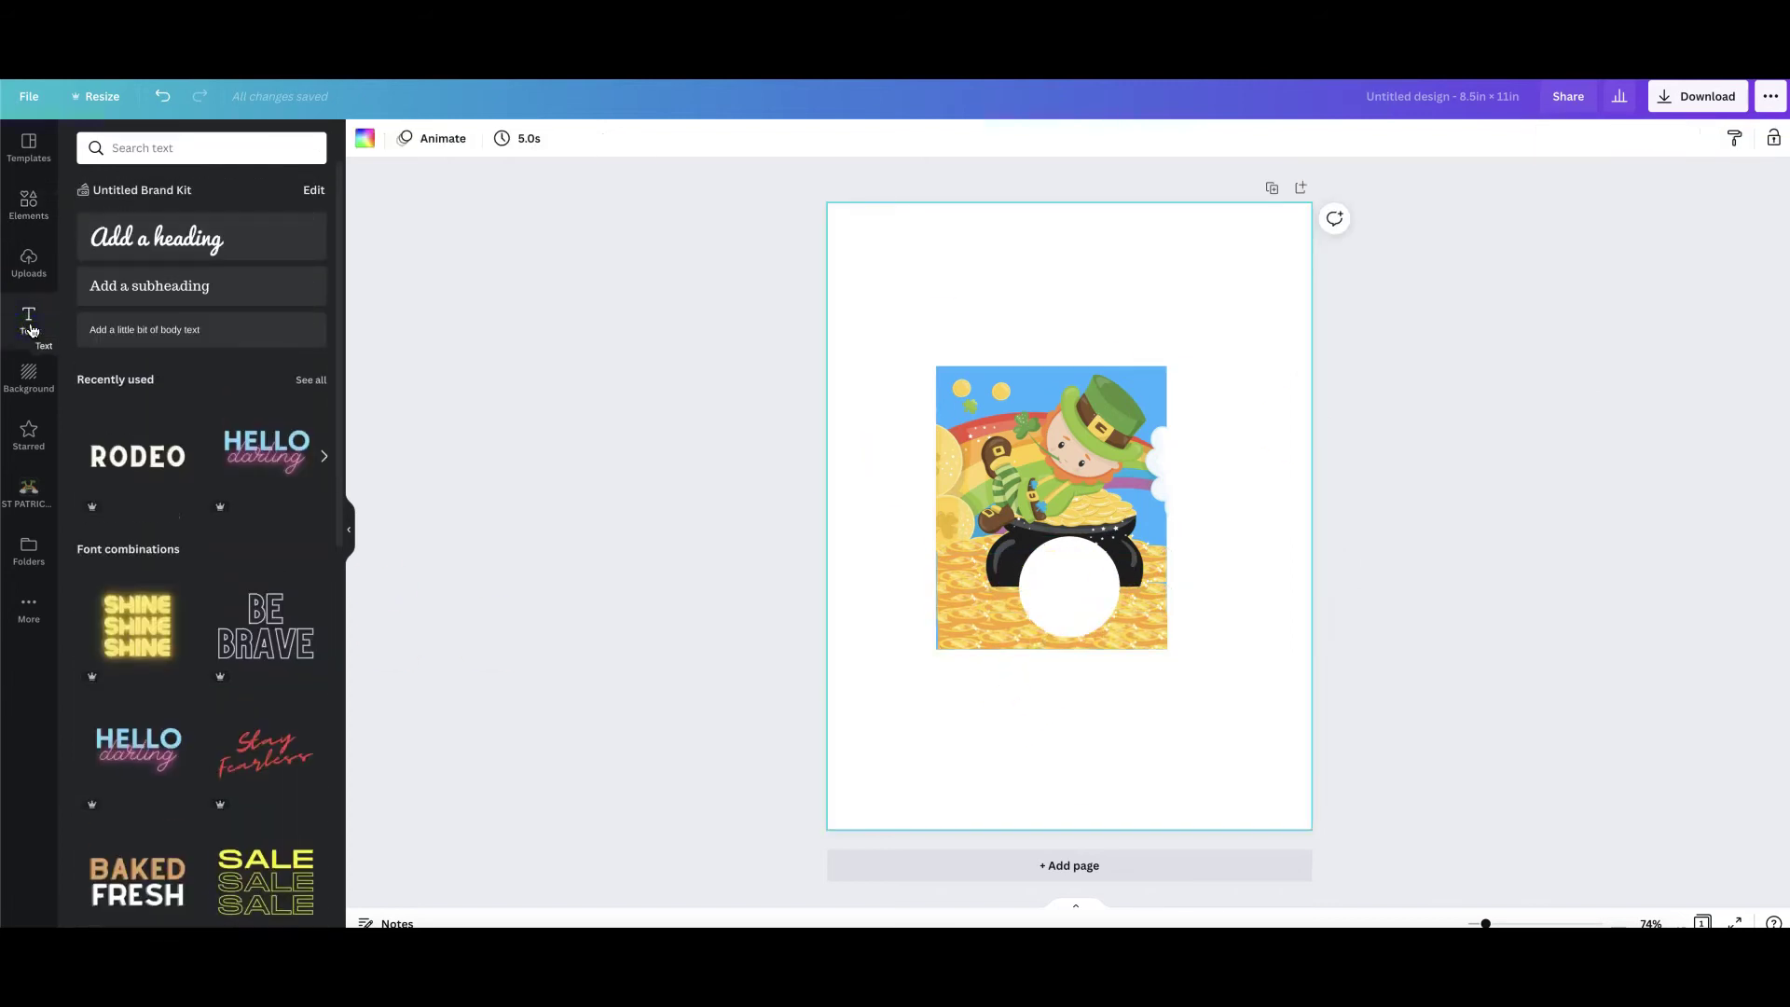
{"action": "left_click", "coordinate": [180, 281]}
{"action": "left_click", "coordinate": [1090, 514]}
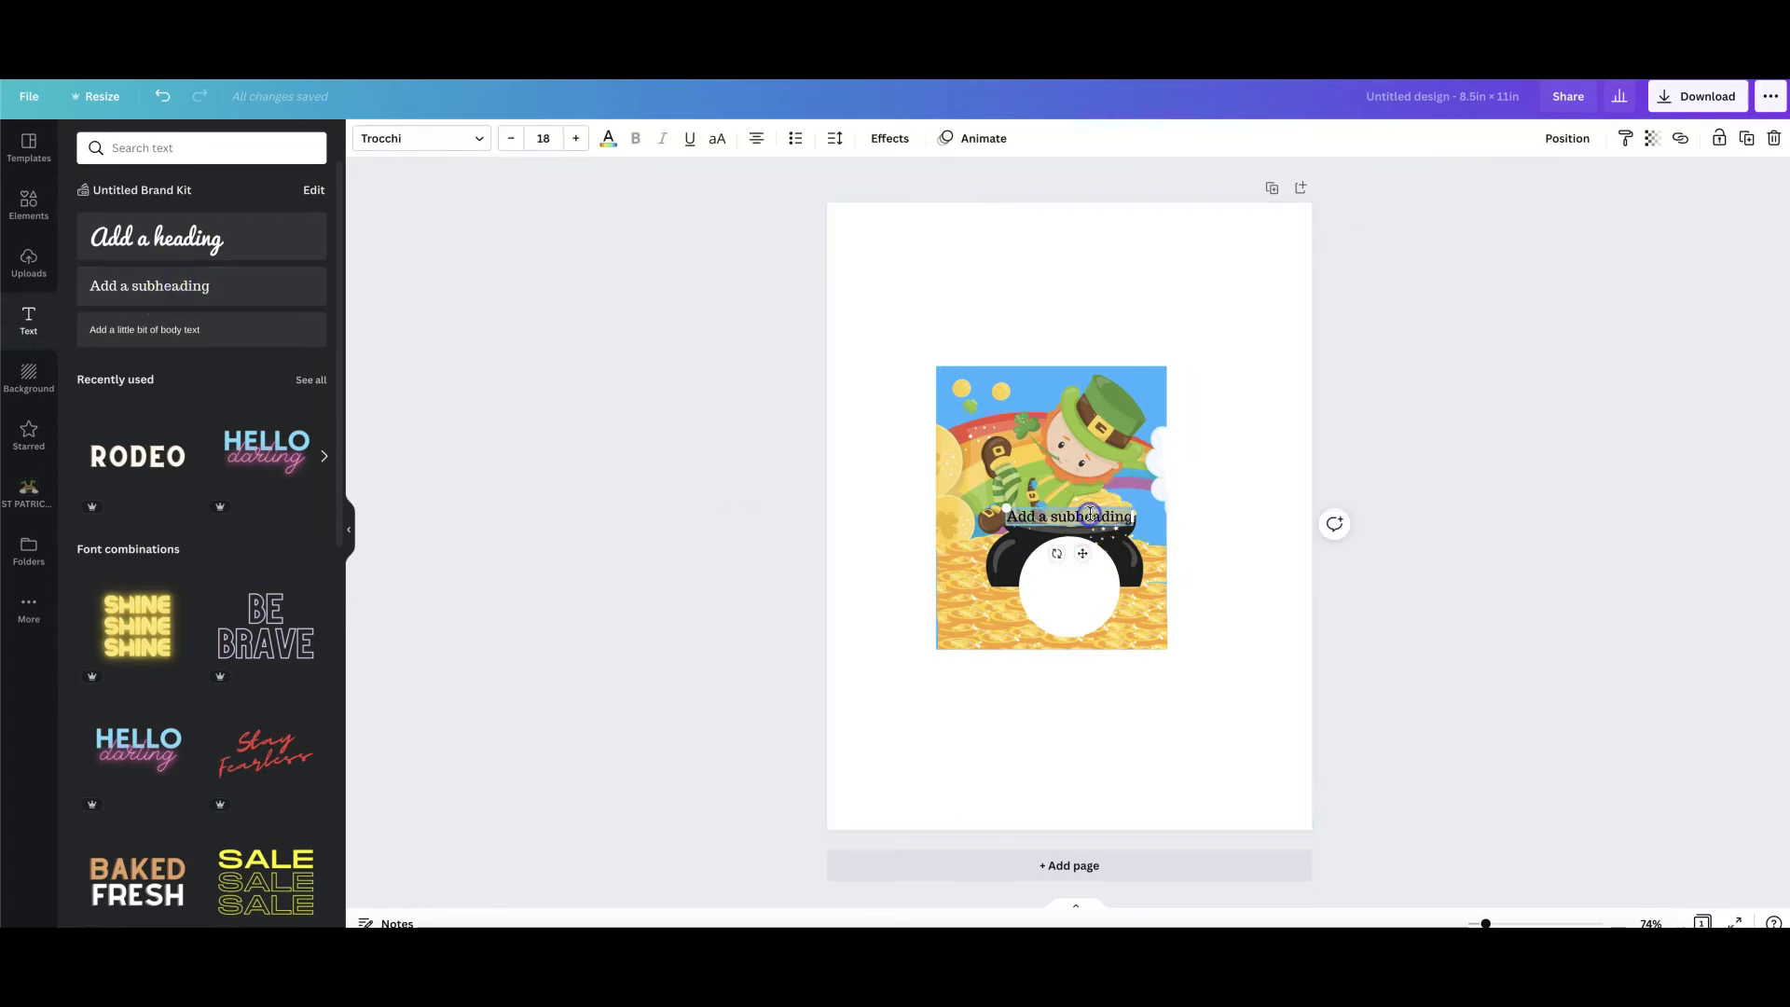
{"action": "type", "text": "HAPP"}
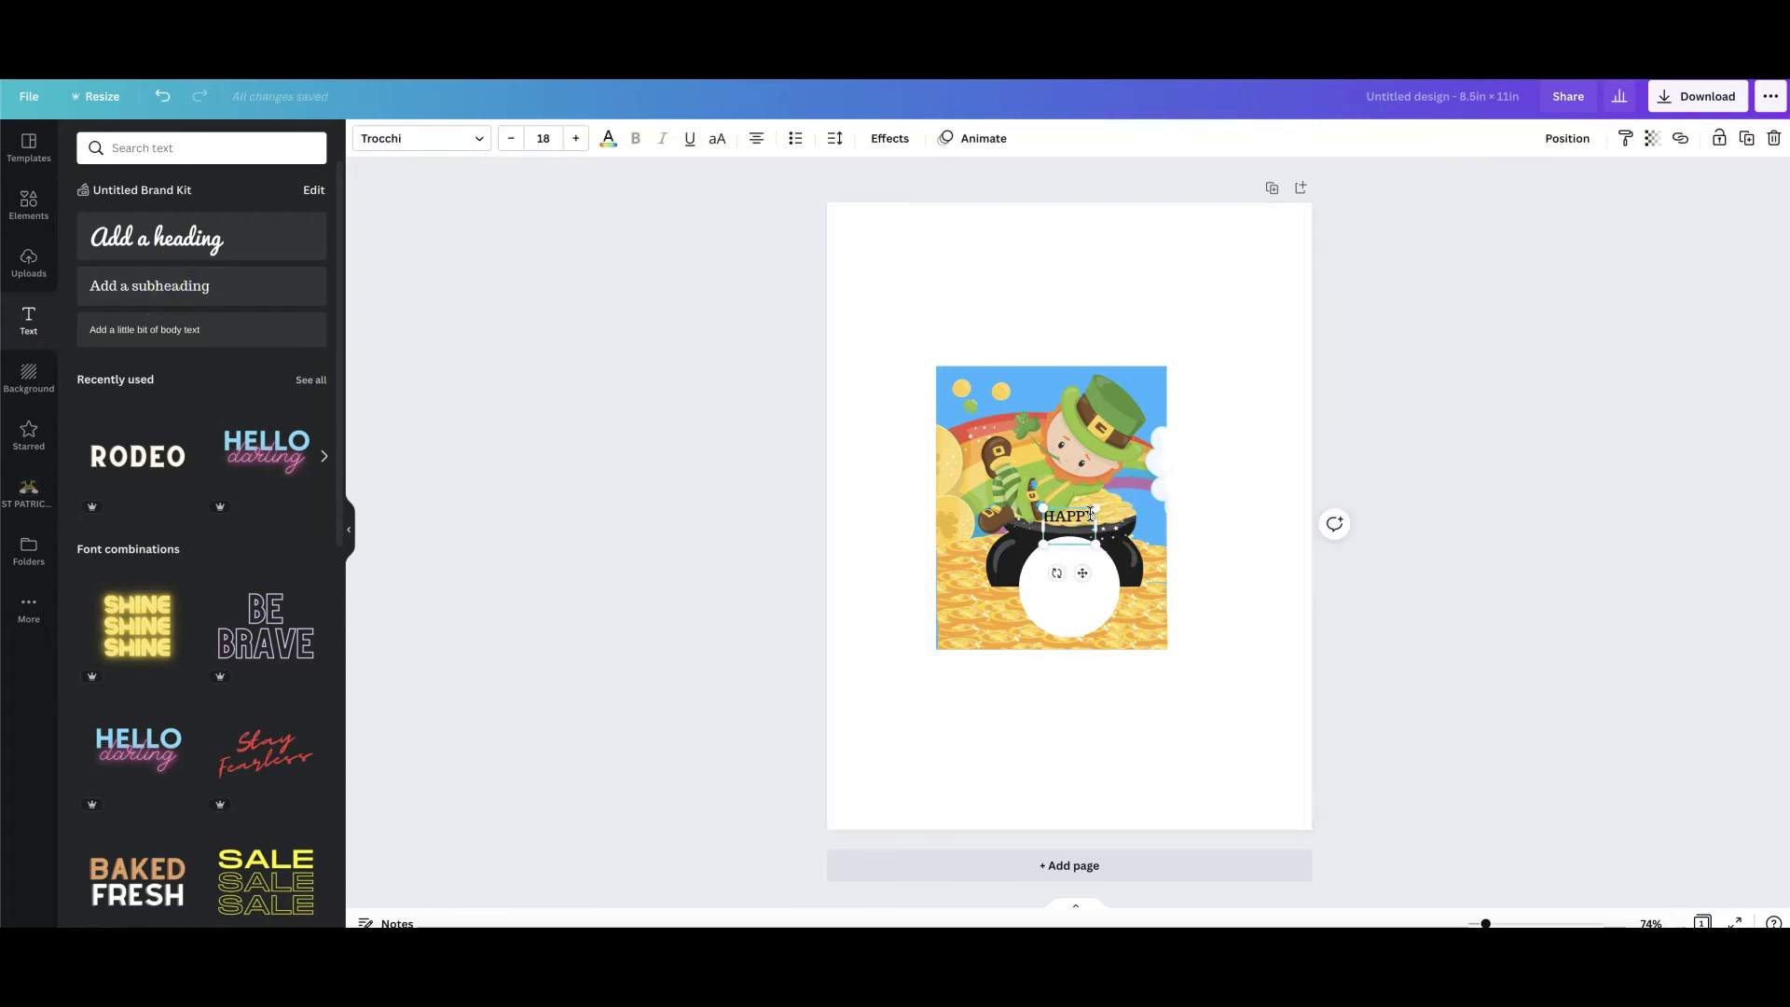
{"action": "type", "text": "Y ST. PATRICK'S DAY"}
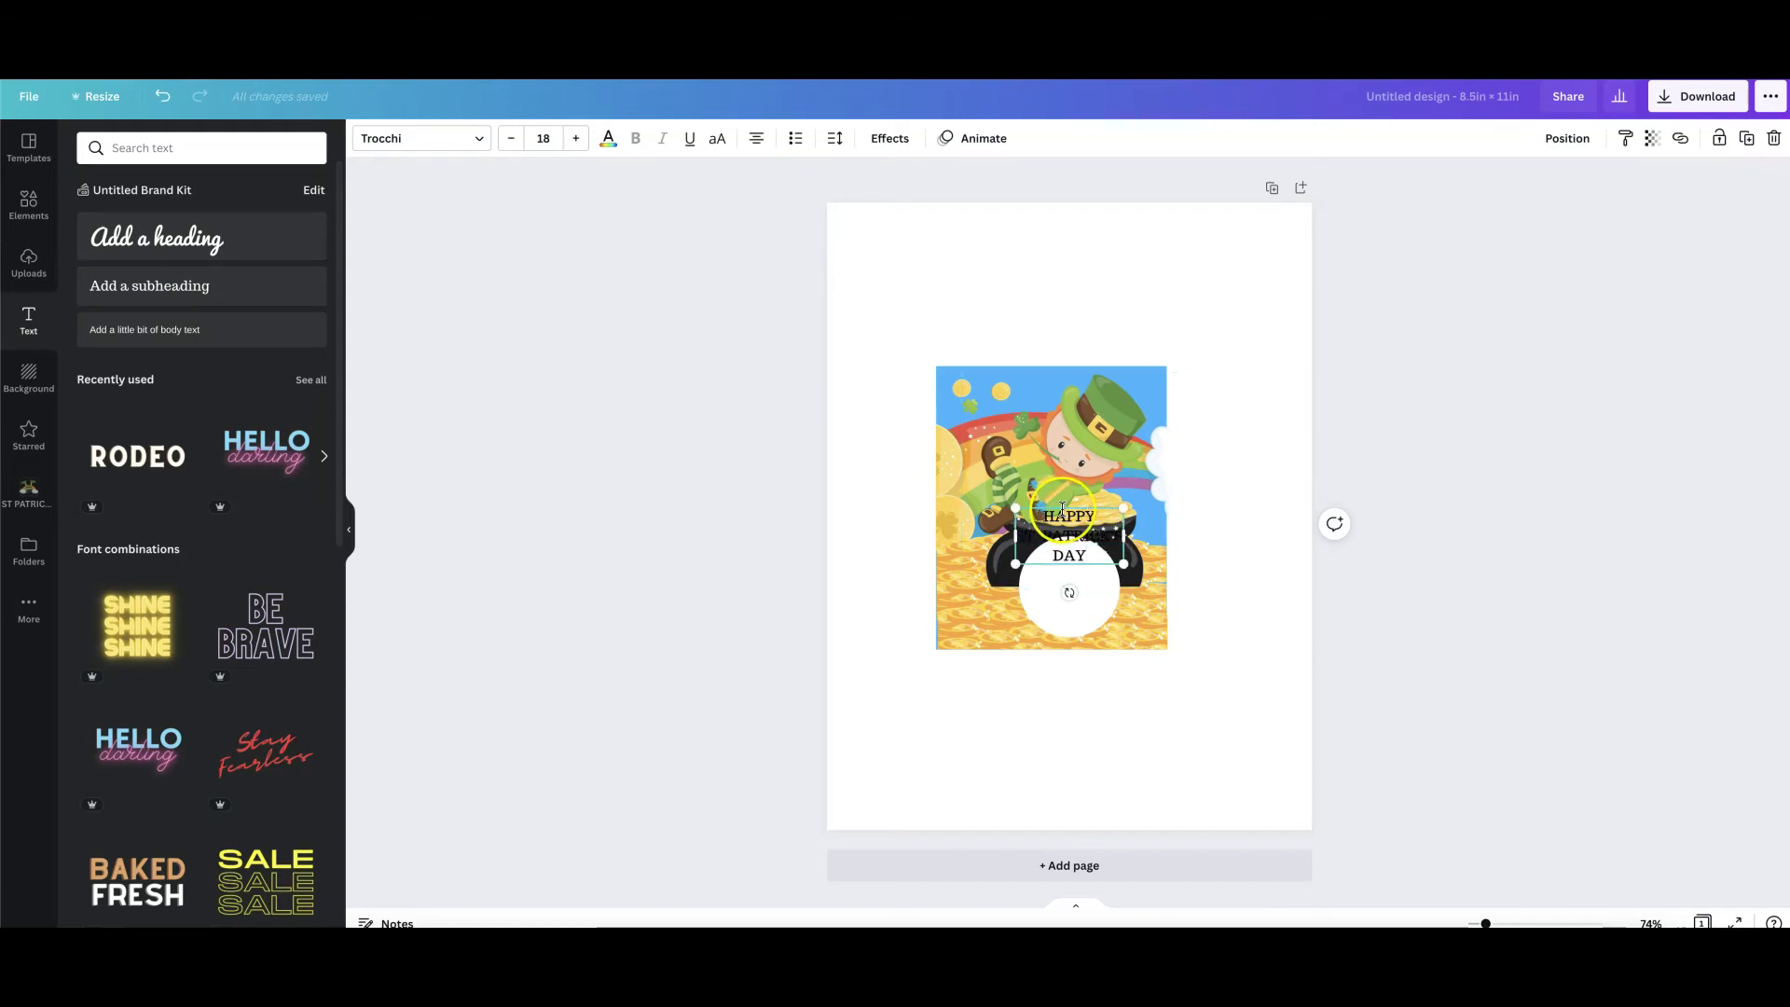
{"action": "left_click_drag", "start_coordinate": [1062, 508], "coordinate": [969, 292]}
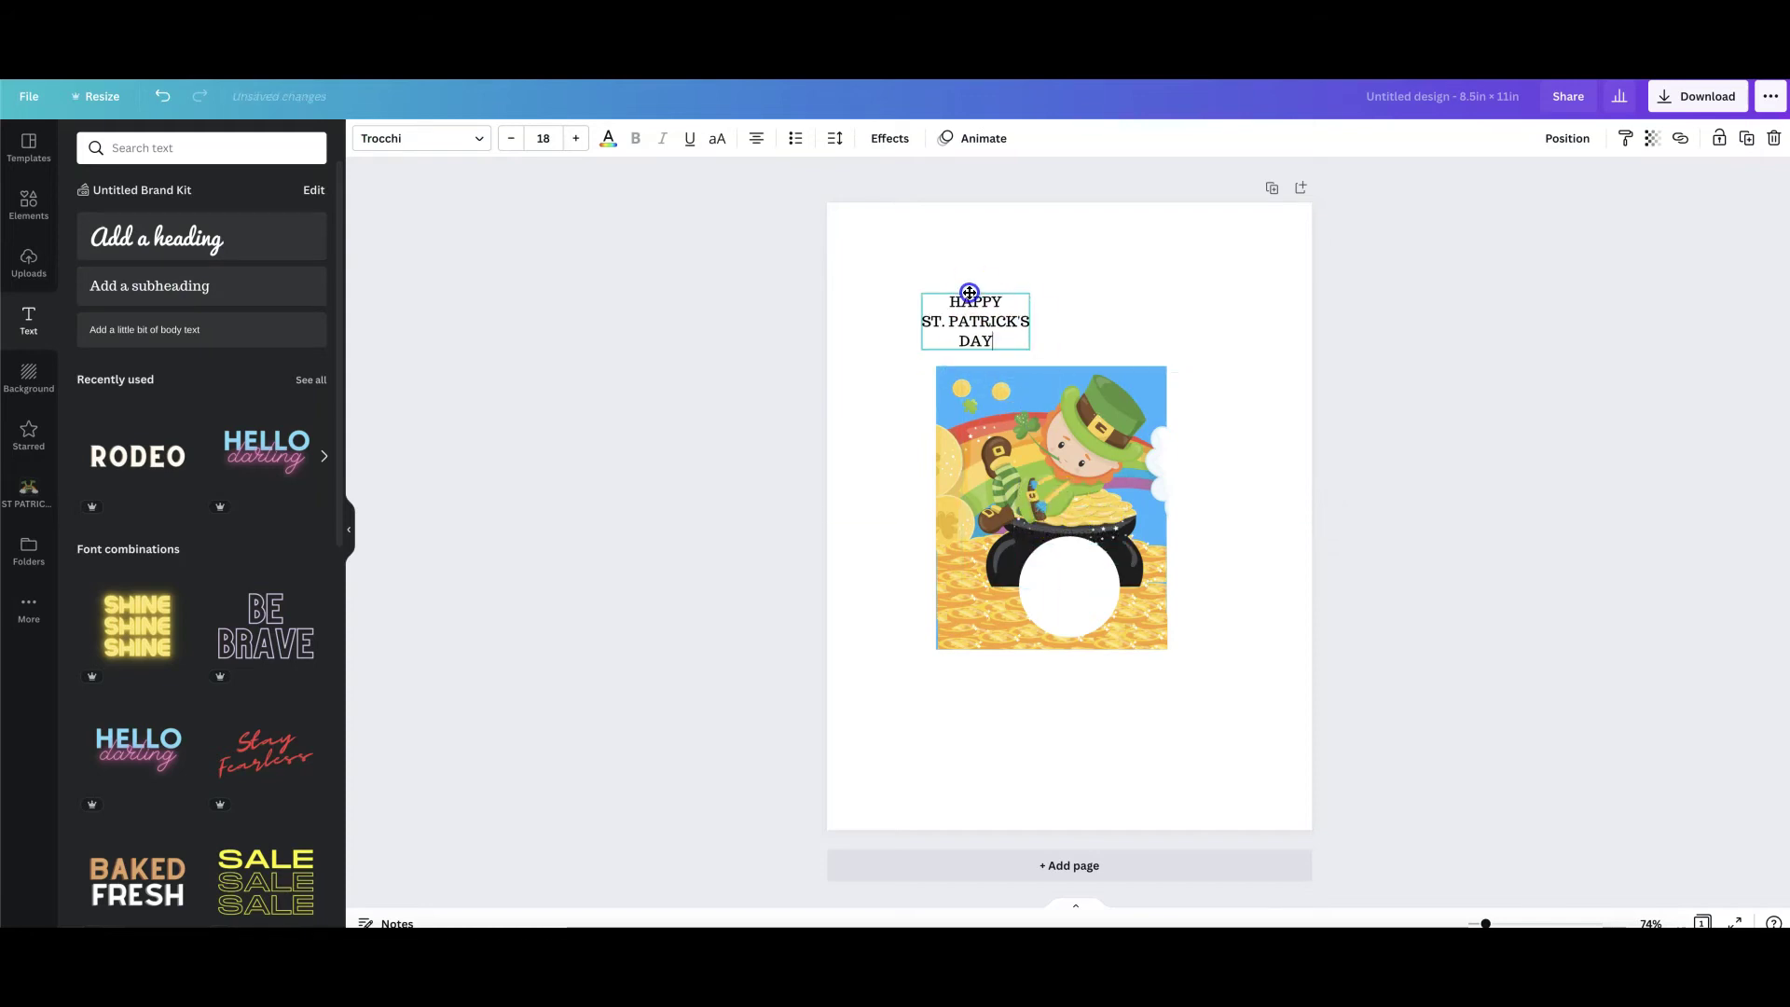
Step: Set the greeting's font to Montserrat Extra-Bold and place it in the card's upper-left corner
{"action": "left_click", "coordinate": [388, 139]}
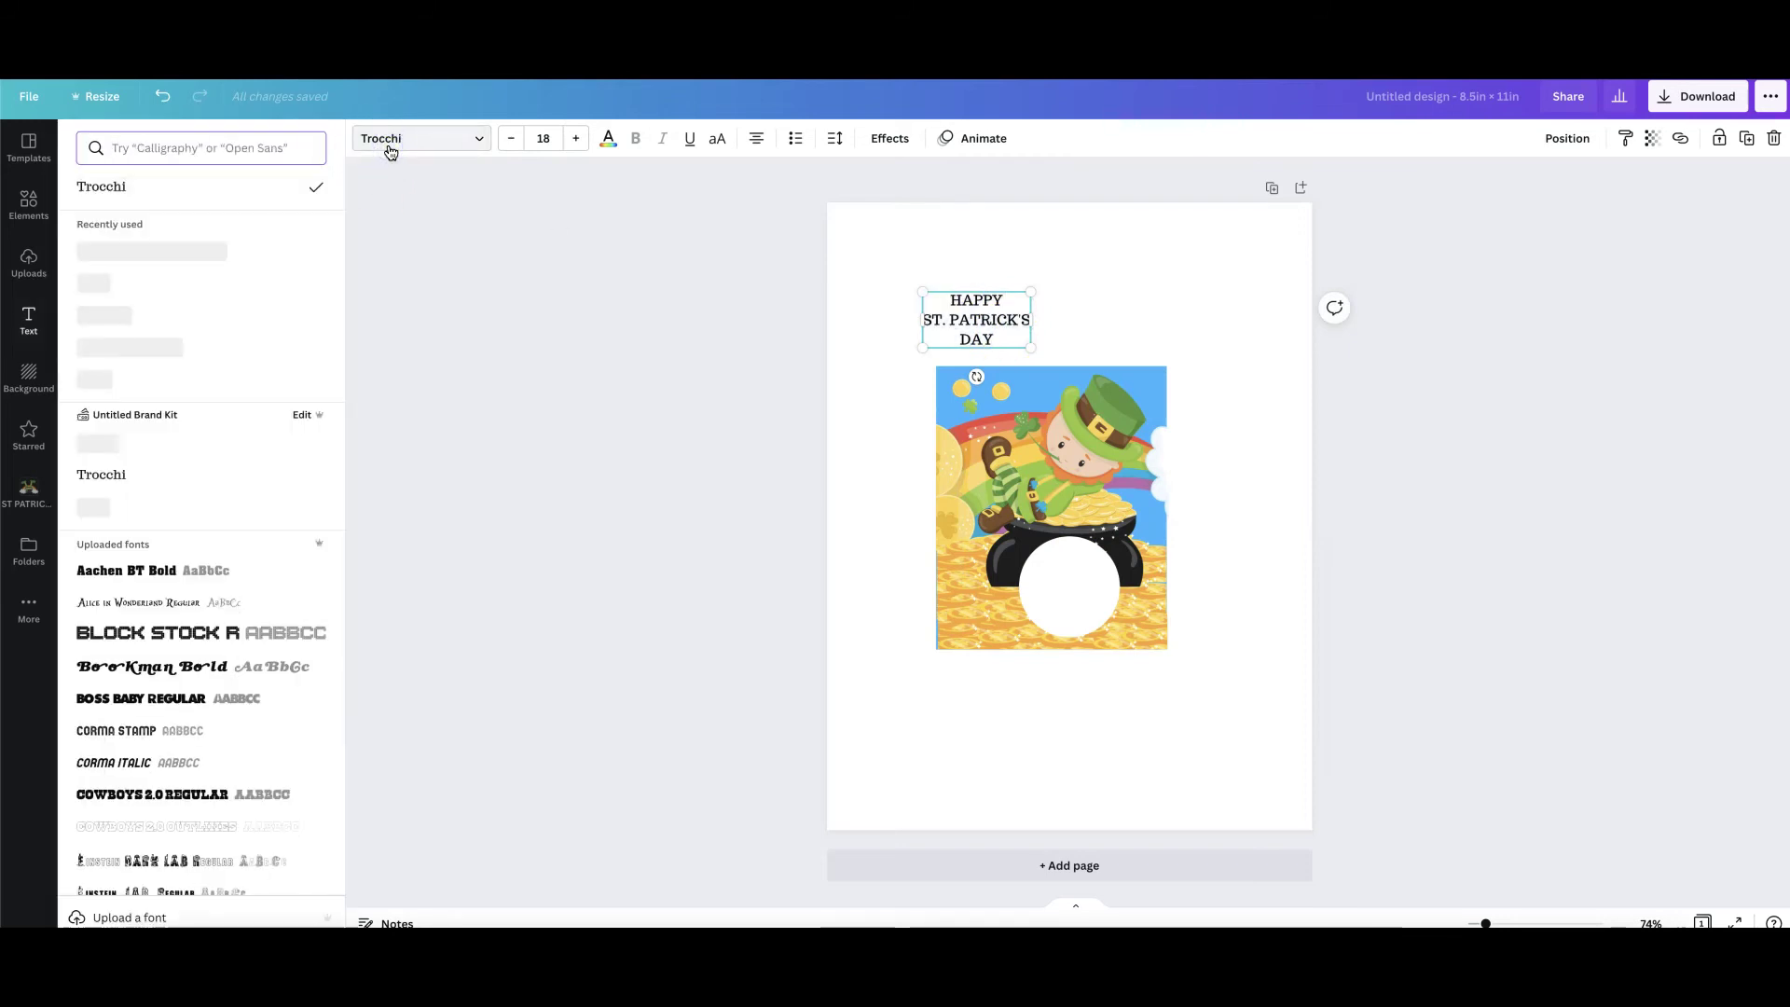
{"action": "left_click", "coordinate": [152, 251]}
{"action": "left_click", "coordinate": [1002, 307]}
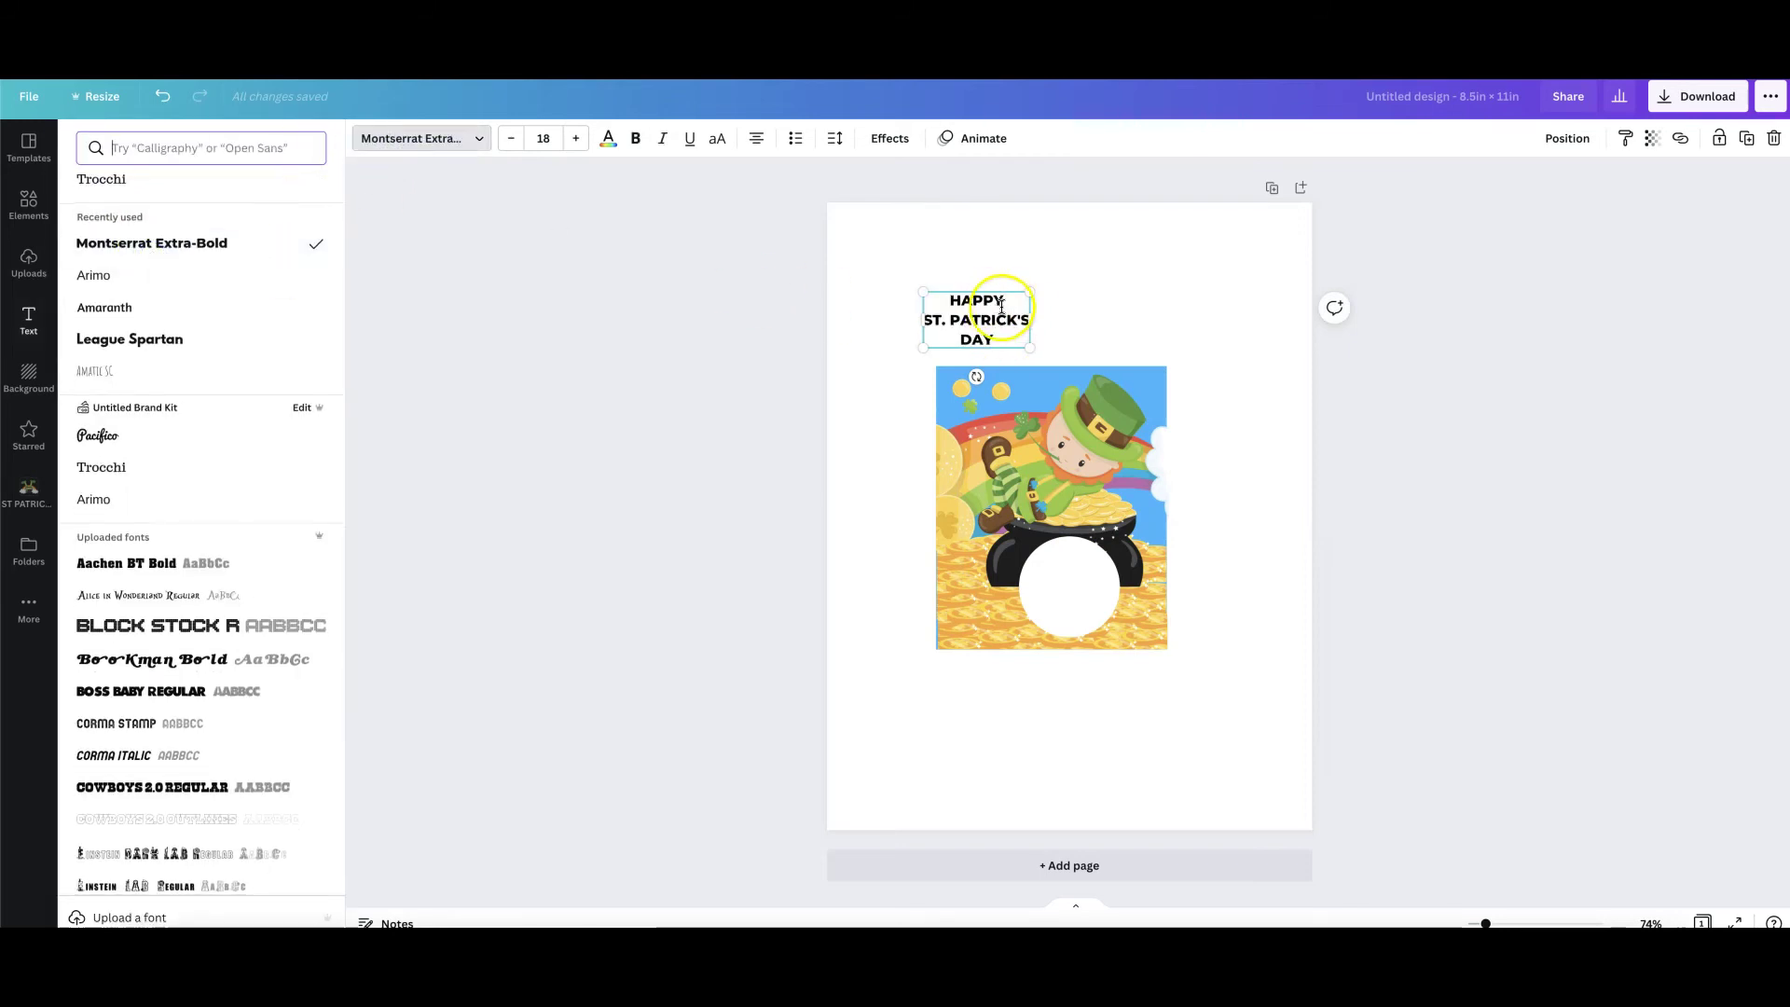
{"action": "left_click_drag", "start_coordinate": [977, 292], "coordinate": [998, 366]}
Step: Apply a text effect to the greeting and adjust the effect's settings
{"action": "left_click", "coordinate": [890, 138]}
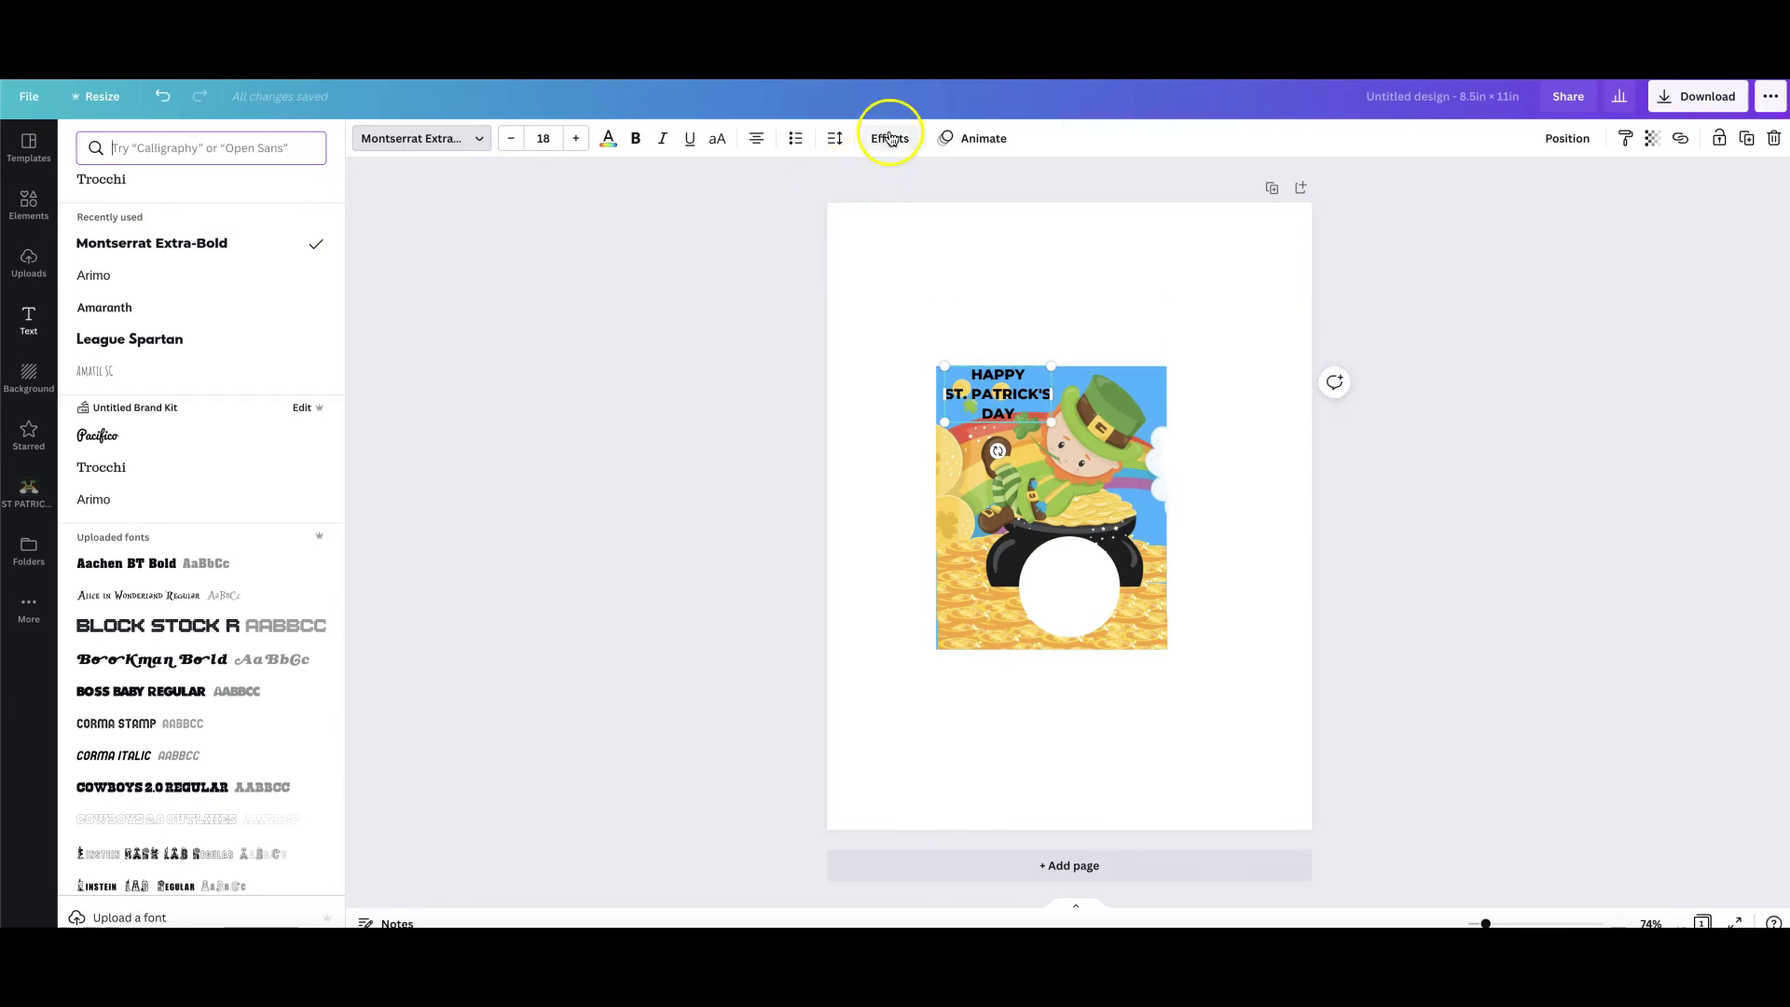
{"action": "left_click", "coordinate": [198, 246]}
{"action": "left_click", "coordinate": [306, 501]}
{"action": "left_click", "coordinate": [286, 706]}
{"action": "scroll", "coordinate": [320, 668], "scroll_direction": "down", "scroll_amount": 2}
{"action": "left_click", "coordinate": [348, 627]}
{"action": "left_click_drag", "start_coordinate": [175, 476], "coordinate": [315, 478]}
{"action": "left_click", "coordinate": [474, 509]}
Step: Set the greeting's text colour to the default dark green
{"action": "left_click", "coordinate": [608, 138]}
{"action": "left_click", "coordinate": [180, 554]}
{"action": "left_click", "coordinate": [92, 554]}
{"action": "left_click", "coordinate": [445, 553]}
Step: Fit the lowest coin strip to the card's left edge and group all the card's elements
{"action": "left_click", "coordinate": [956, 632]}
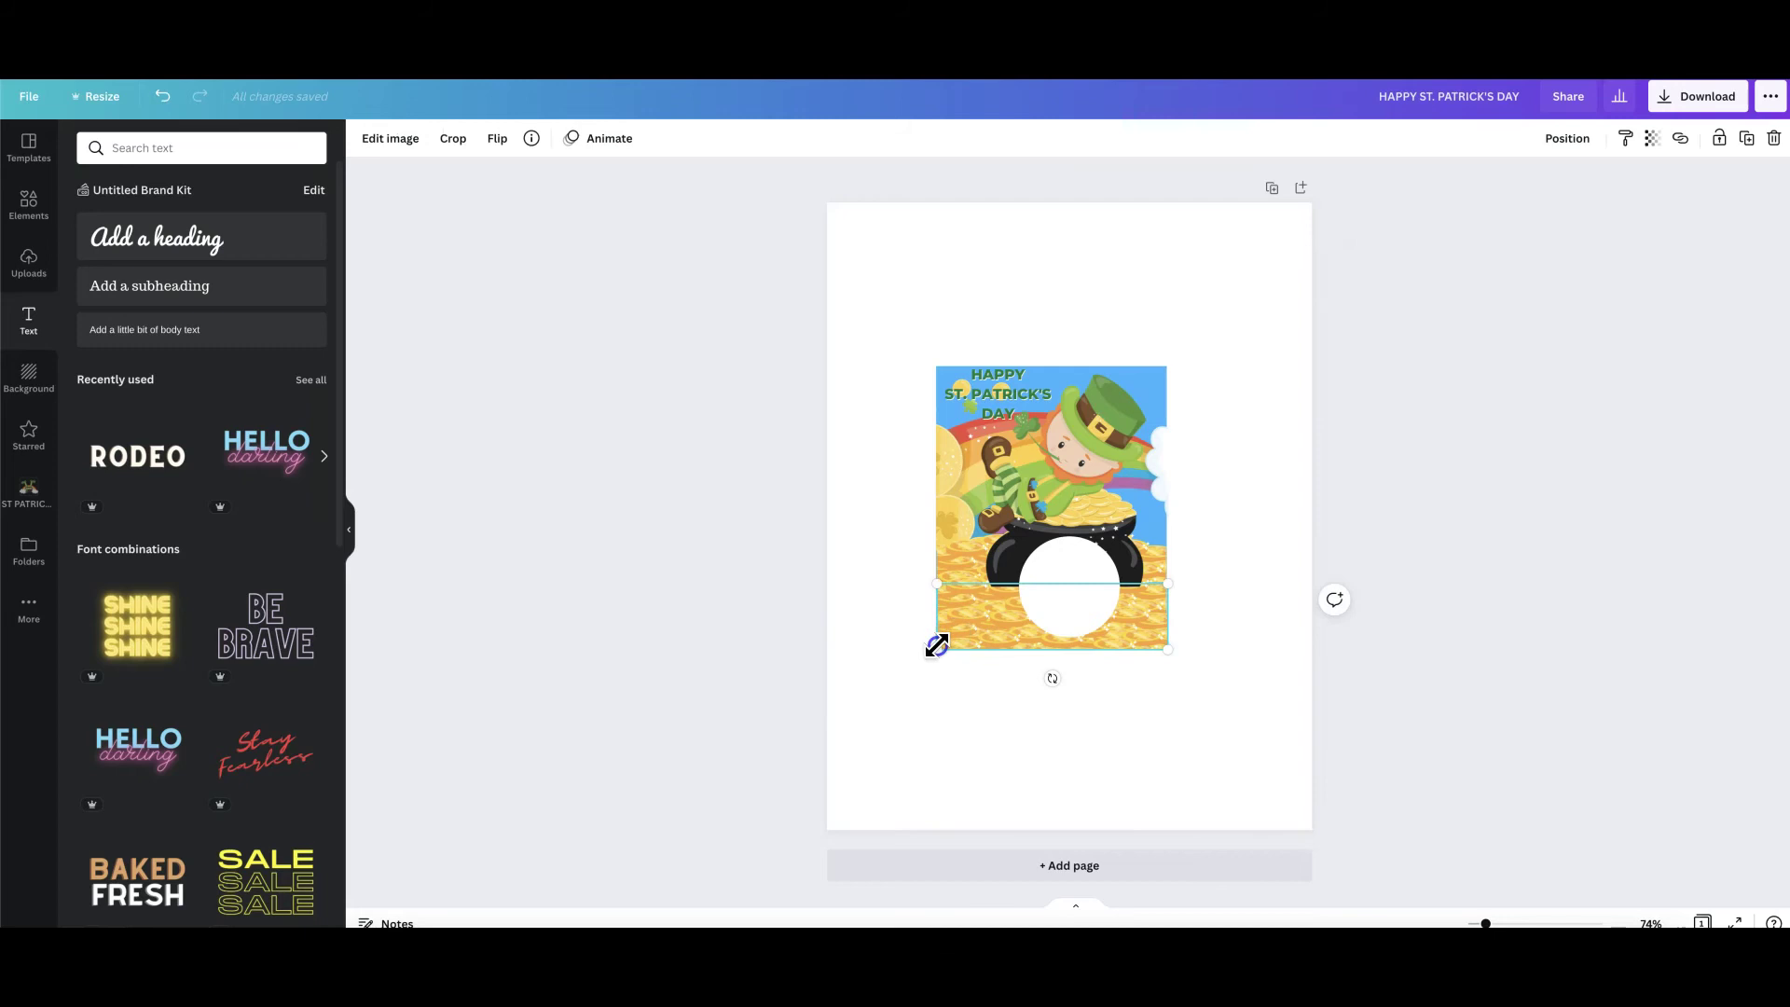
{"action": "left_click", "coordinate": [893, 643]}
{"action": "left_click_drag", "start_coordinate": [896, 342], "coordinate": [1197, 679]}
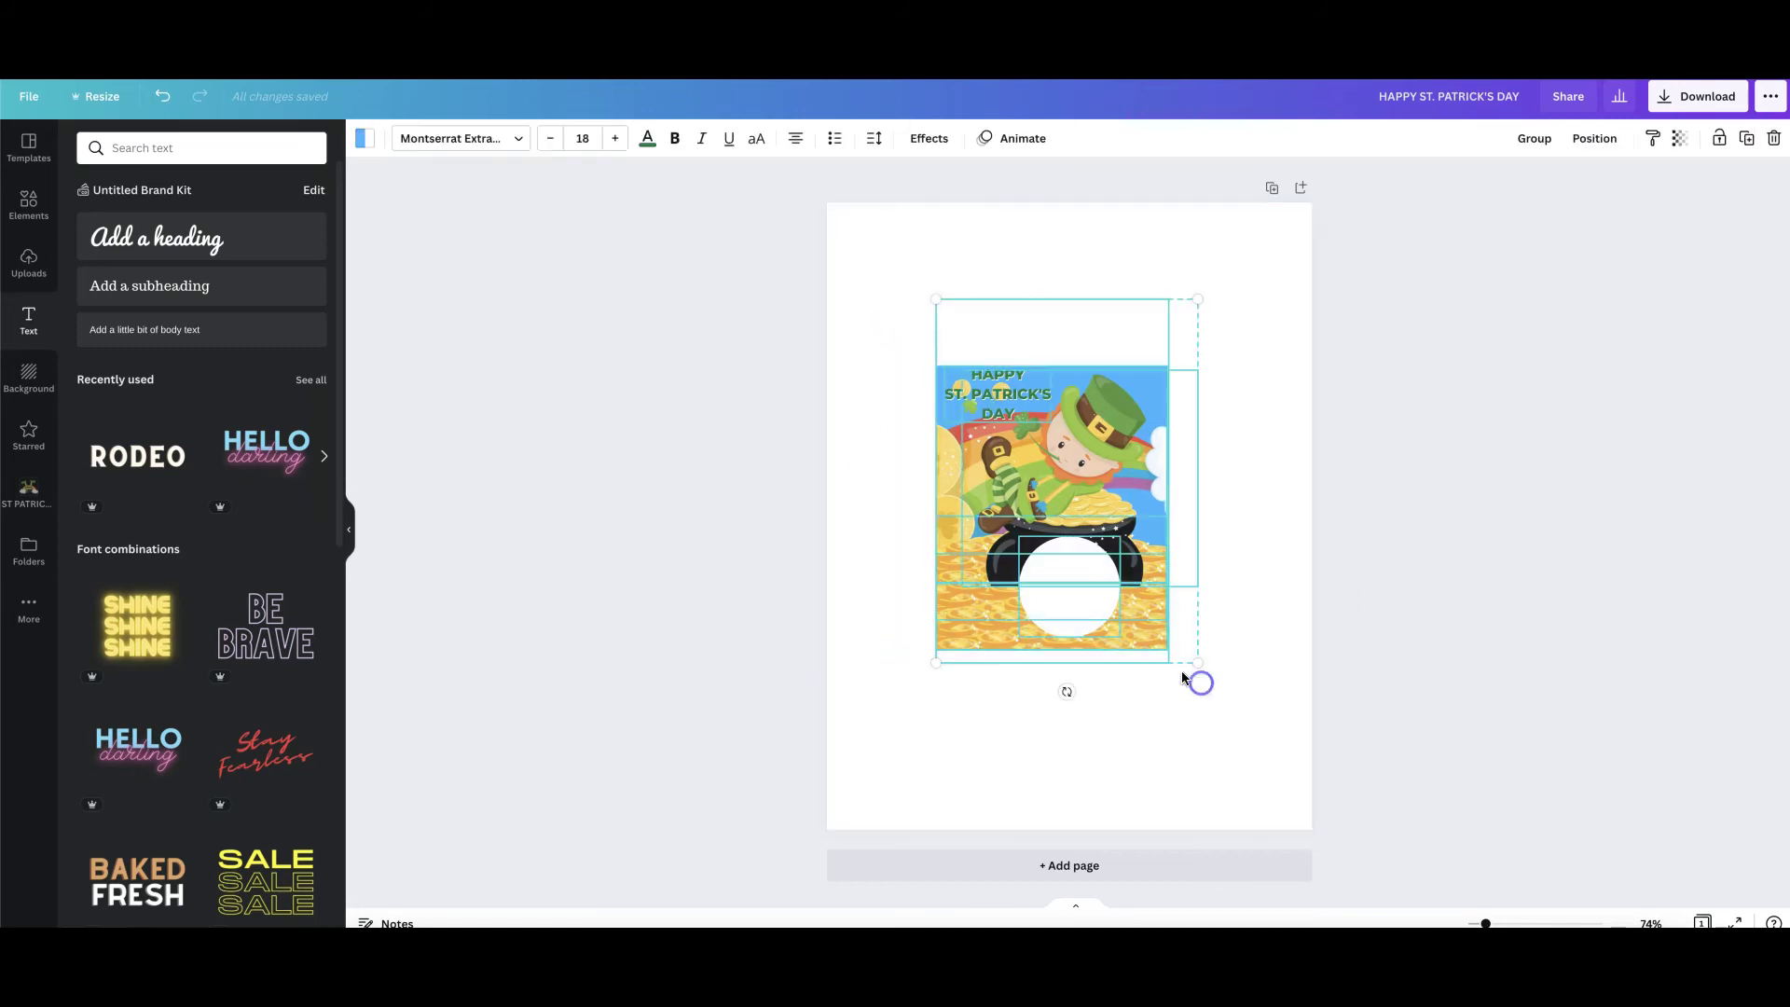
{"action": "left_click", "coordinate": [1534, 138]}
Step: Move the grouped card to the page's upper-left corner and place a duplicate directly beside it
{"action": "left_click_drag", "start_coordinate": [1055, 438], "coordinate": [961, 298]}
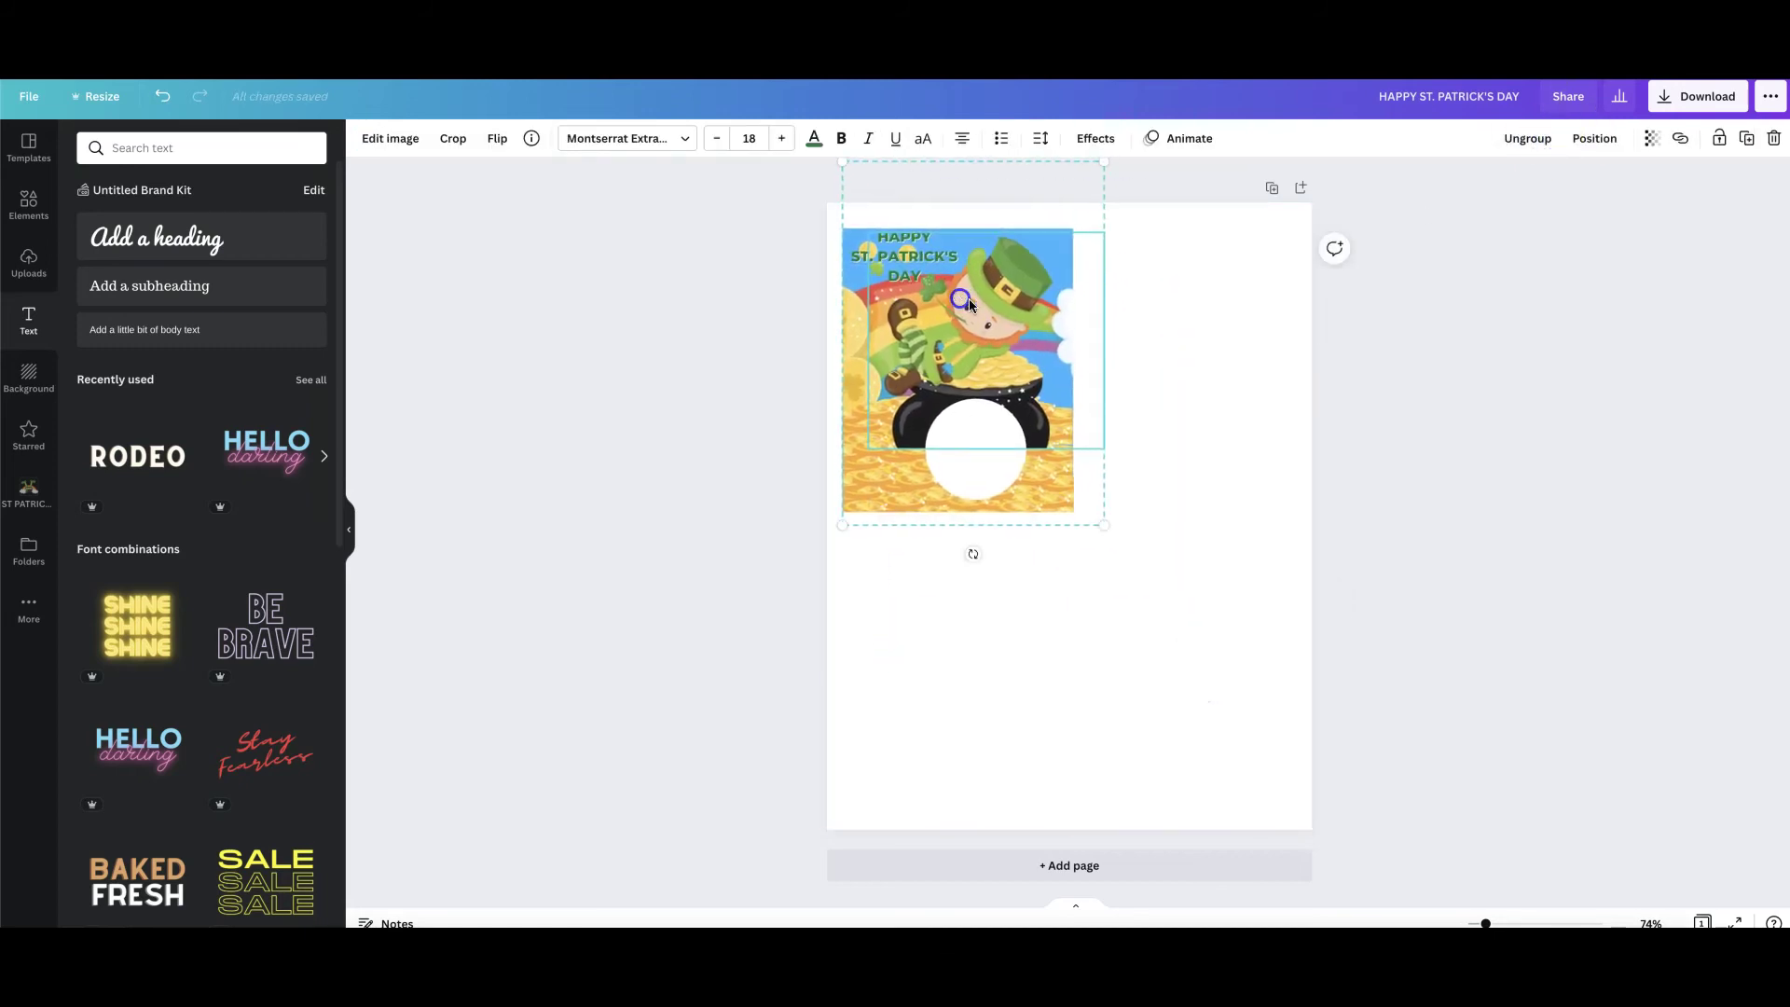
{"action": "left_click", "coordinate": [1746, 138]}
{"action": "left_click_drag", "start_coordinate": [1156, 309], "coordinate": [1171, 315]}
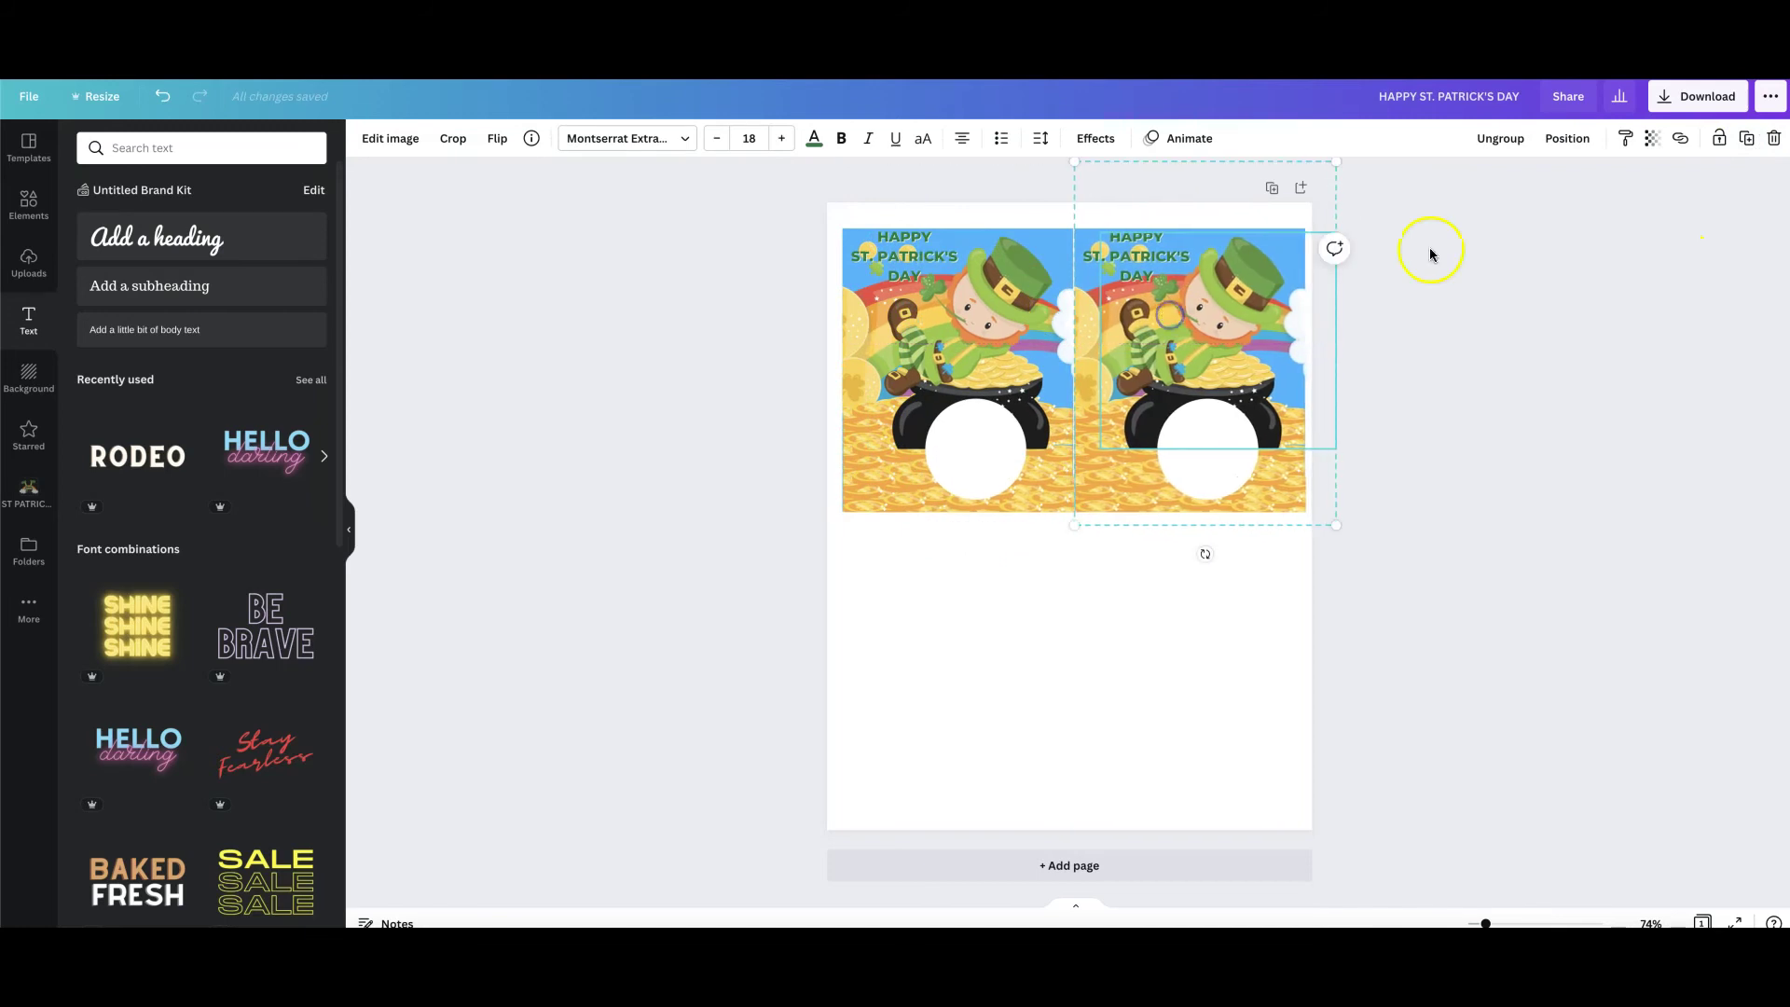
Step: Duplicate the card twice more and place the copies in a second row to form a two-by-two grid
{"action": "left_click", "coordinate": [1746, 138]}
{"action": "left_click_drag", "start_coordinate": [1324, 252], "coordinate": [919, 587]}
{"action": "left_click", "coordinate": [1747, 138]}
{"action": "left_click_drag", "start_coordinate": [746, 746], "coordinate": [1284, 533]}
{"action": "left_click", "coordinate": [1502, 451]}
Step: Choose PDF Print as the file type for downloading the design
{"action": "left_click", "coordinate": [1697, 96]}
{"action": "left_click", "coordinate": [1595, 216]}
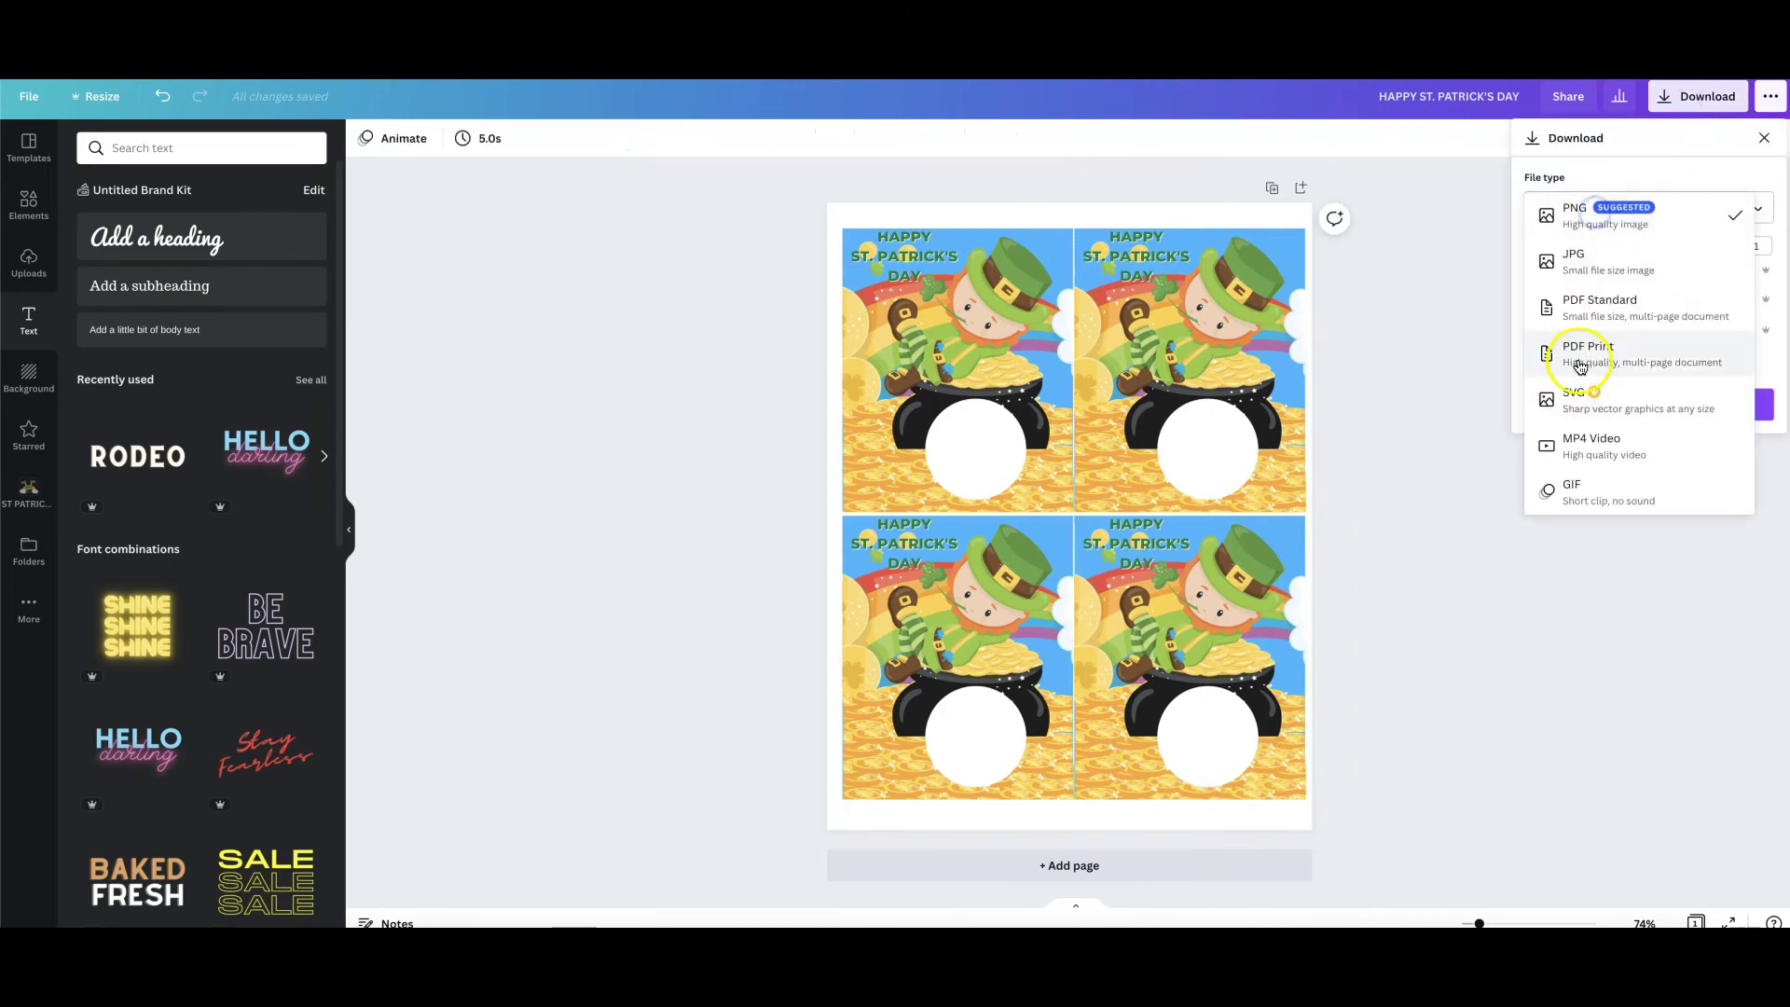
{"action": "left_click", "coordinate": [1579, 351]}
{"action": "left_click", "coordinate": [1591, 322]}
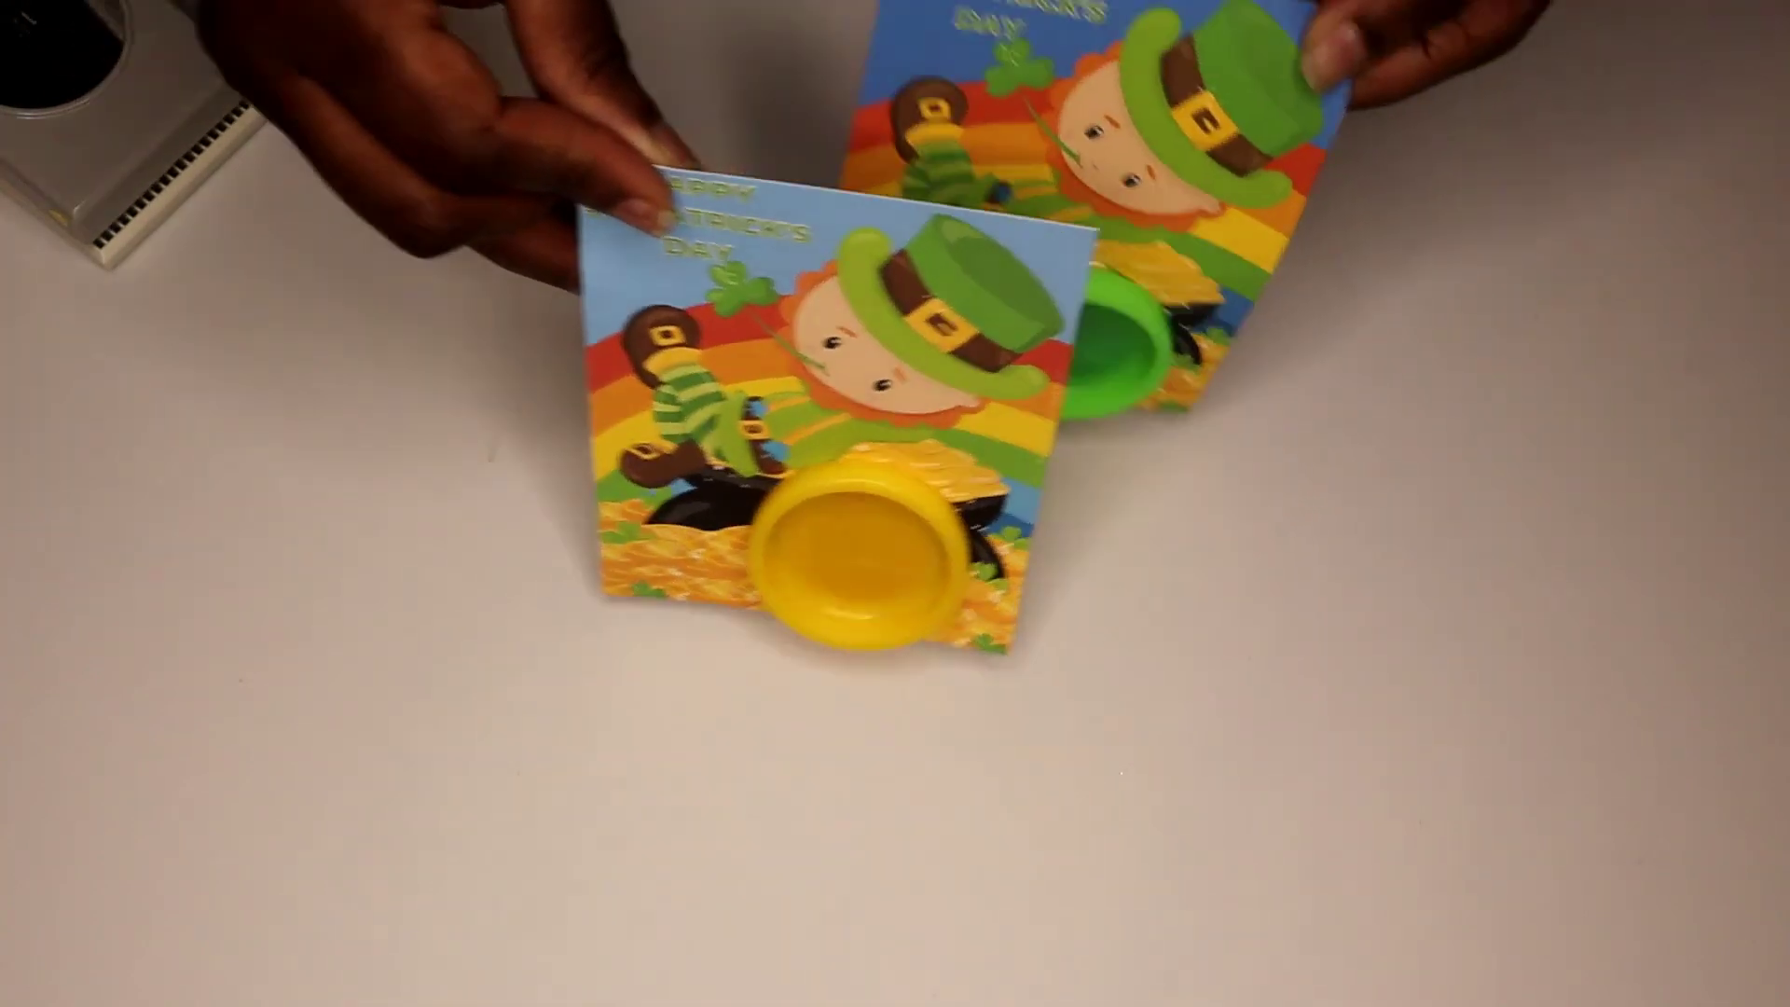
Step: Review the web page for the St. Patrick's Day Play Dough Cards free printable, including its previews and what is included
{"action": "scroll", "coordinate": [45, 371], "scroll_direction": "up", "scroll_amount": 1}
{"action": "scroll", "coordinate": [45, 371], "scroll_direction": "down", "scroll_amount": 5}
{"action": "scroll", "coordinate": [44, 370], "scroll_direction": "down", "scroll_amount": 3}
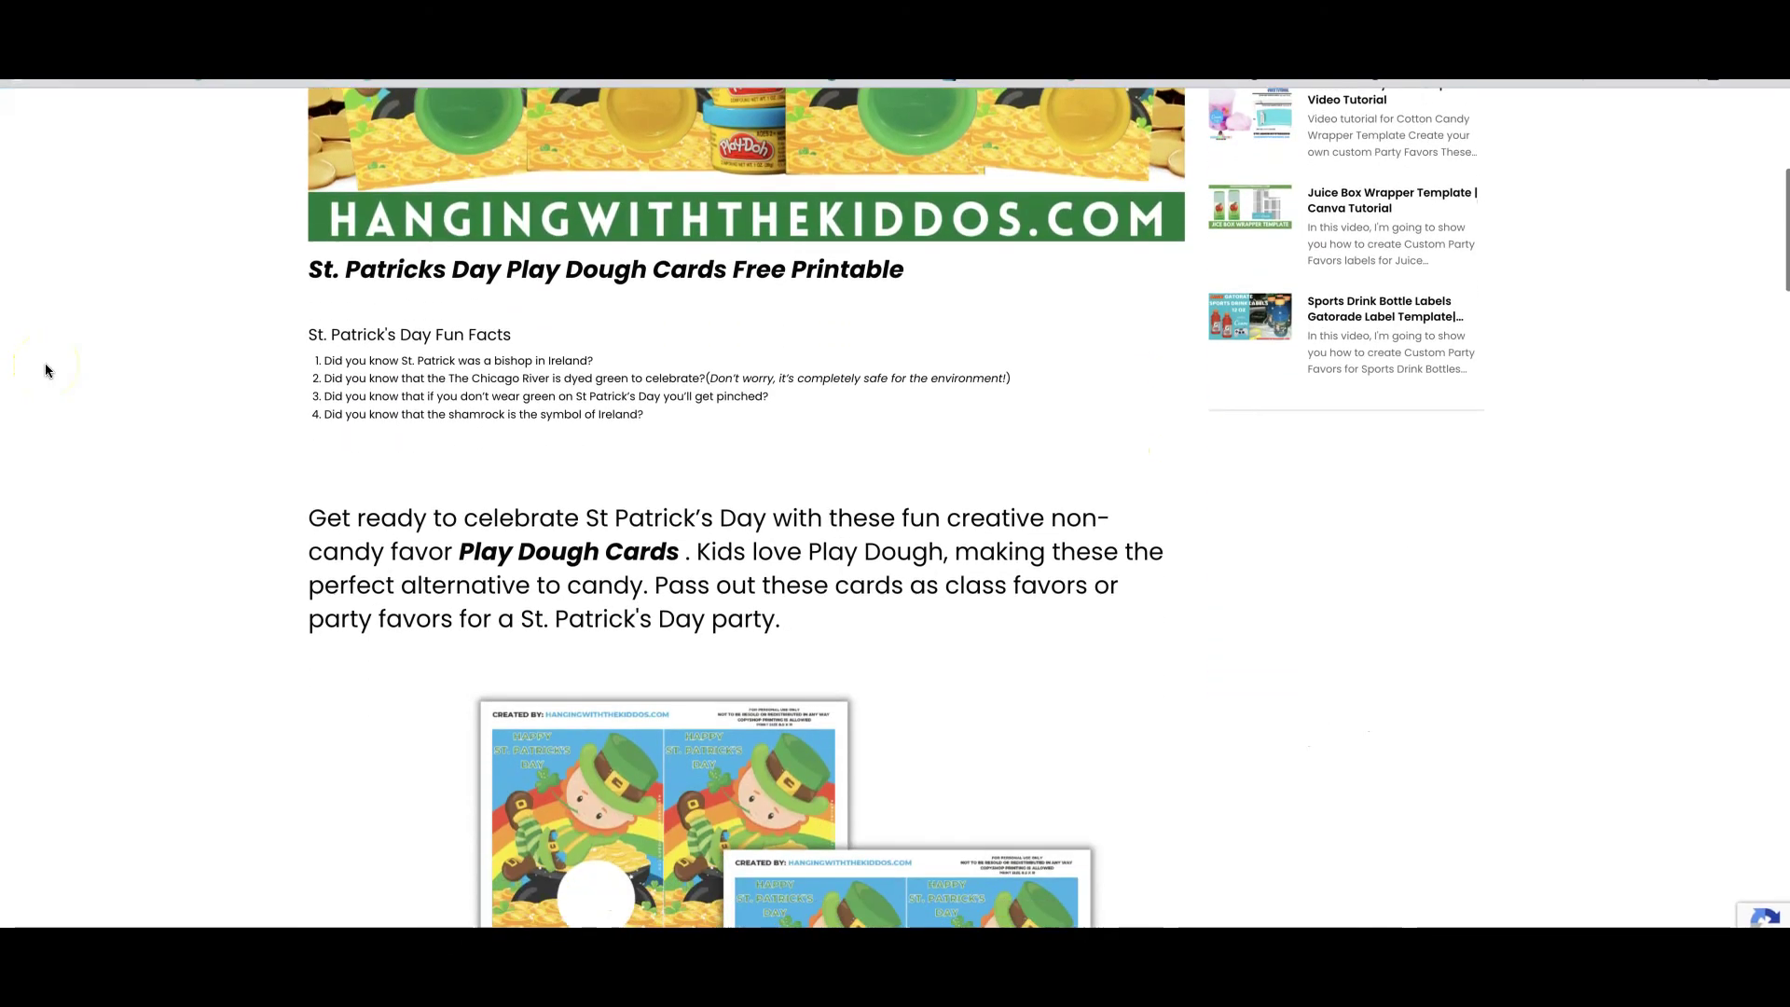
{"action": "scroll", "coordinate": [44, 370], "scroll_direction": "down", "scroll_amount": 3}
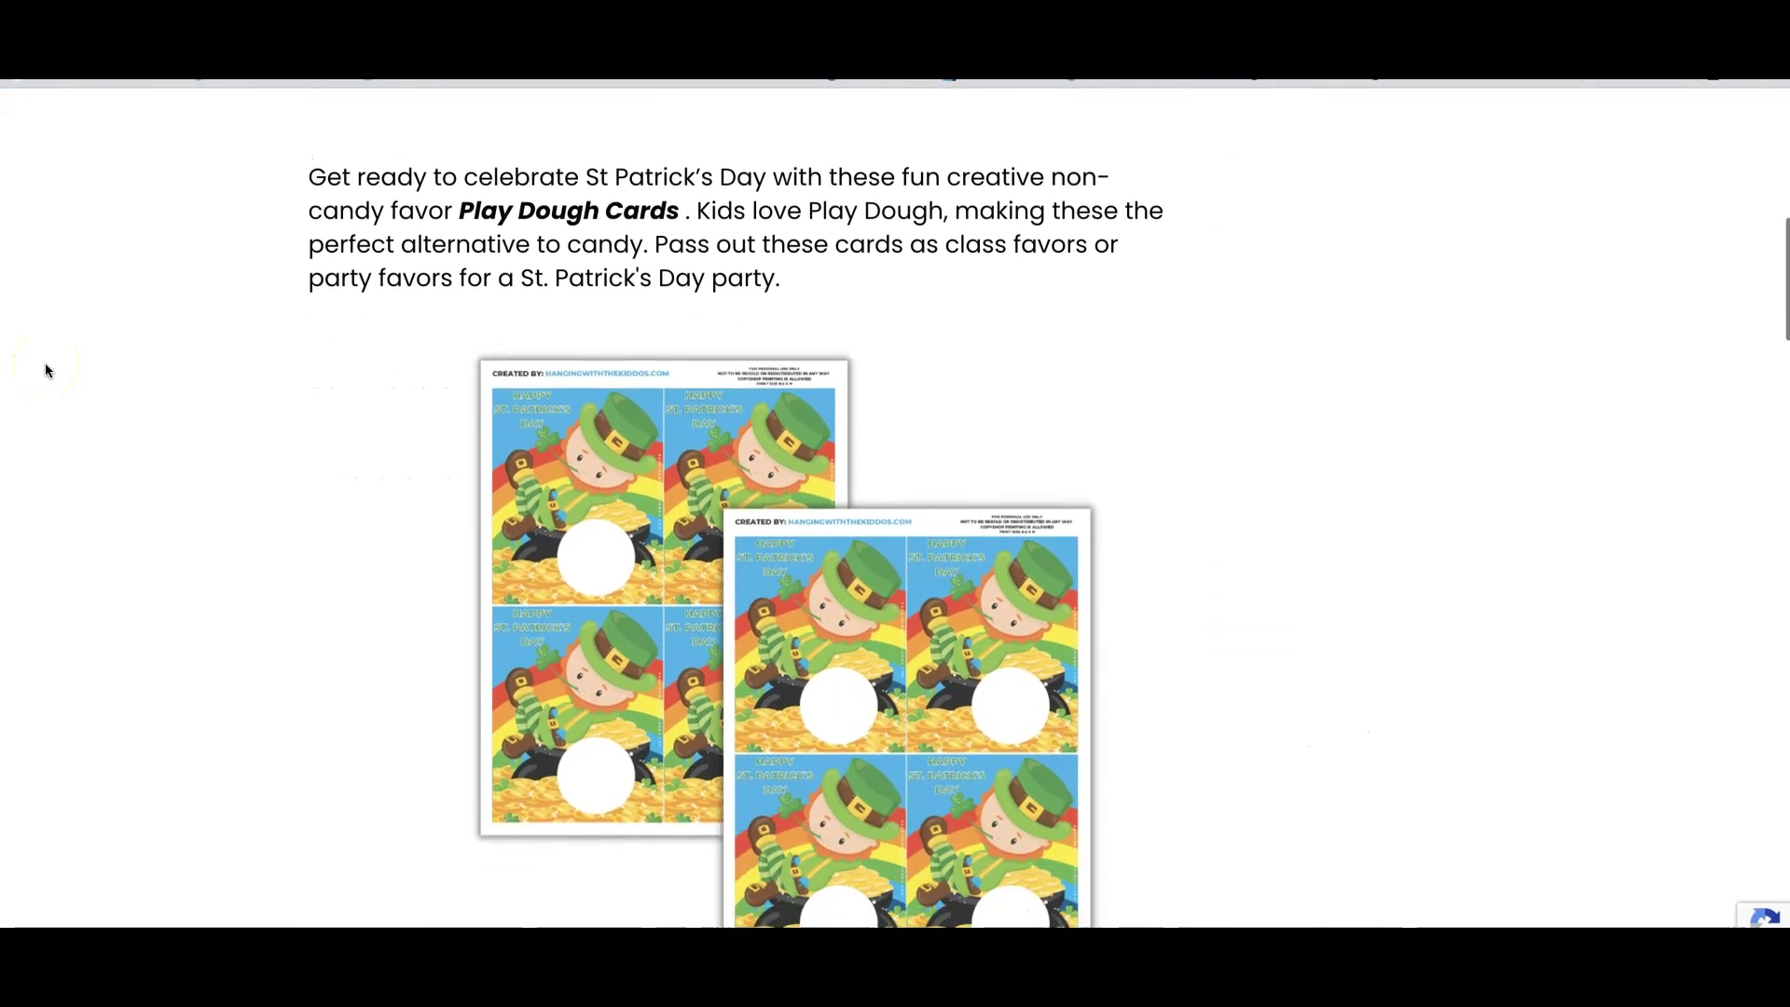
{"action": "scroll", "coordinate": [45, 370], "scroll_direction": "down", "scroll_amount": 1}
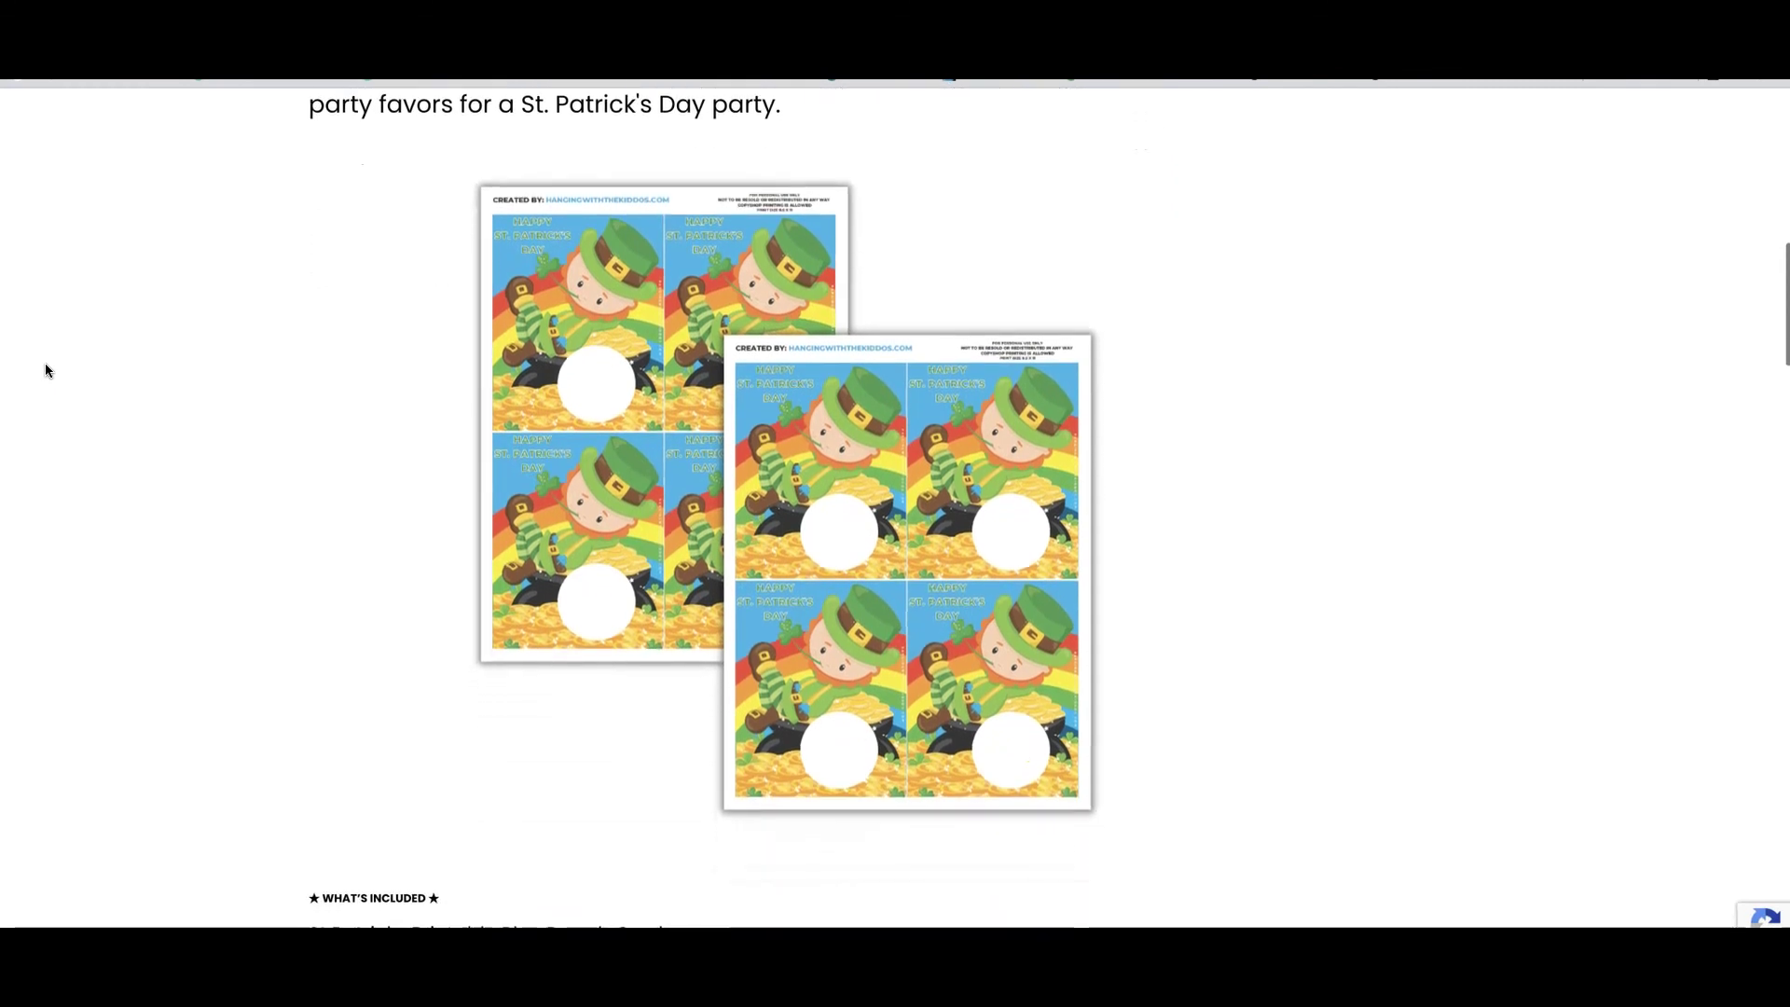
{"action": "scroll", "coordinate": [44, 370], "scroll_direction": "down", "scroll_amount": 1}
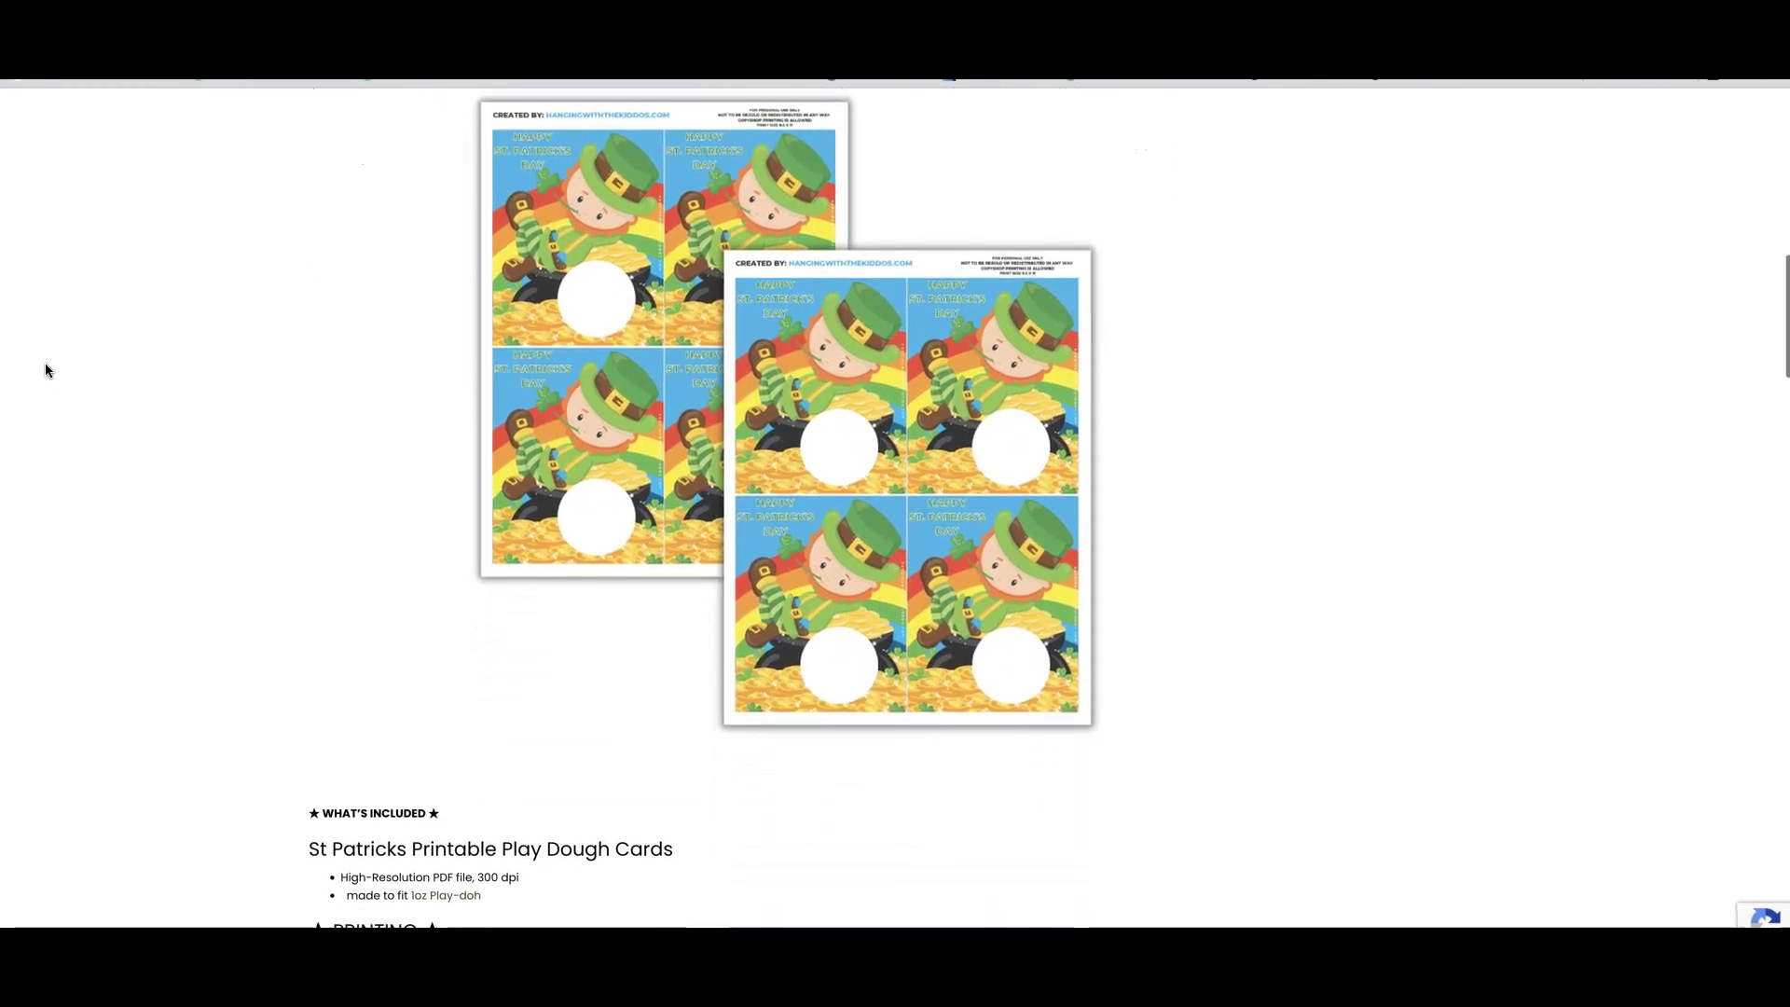